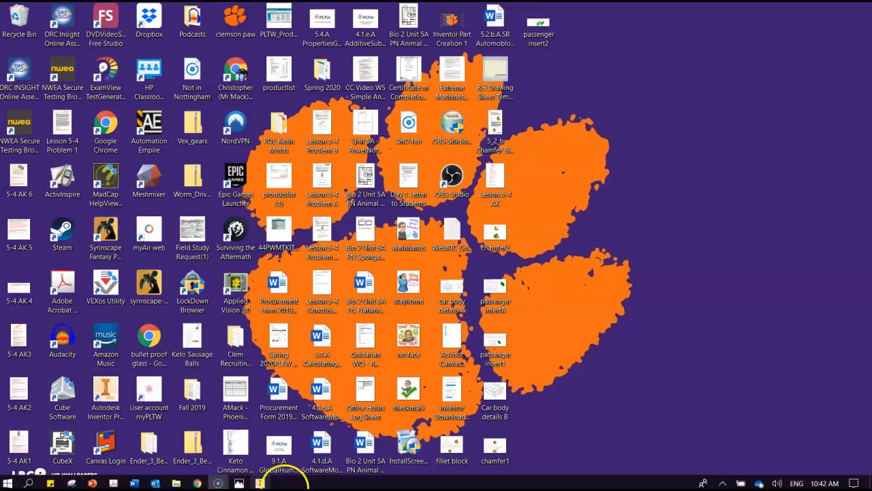
Switch to Autodesk Inventor and create a new part
click(259, 483)
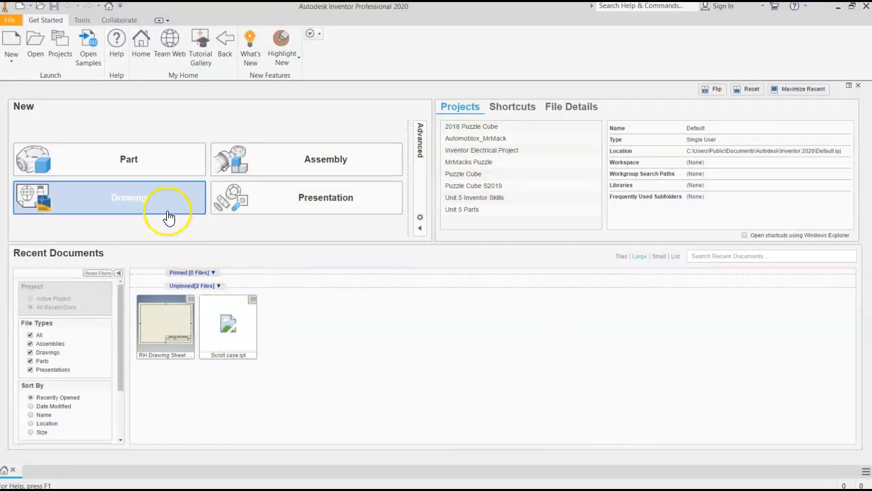
click(88, 164)
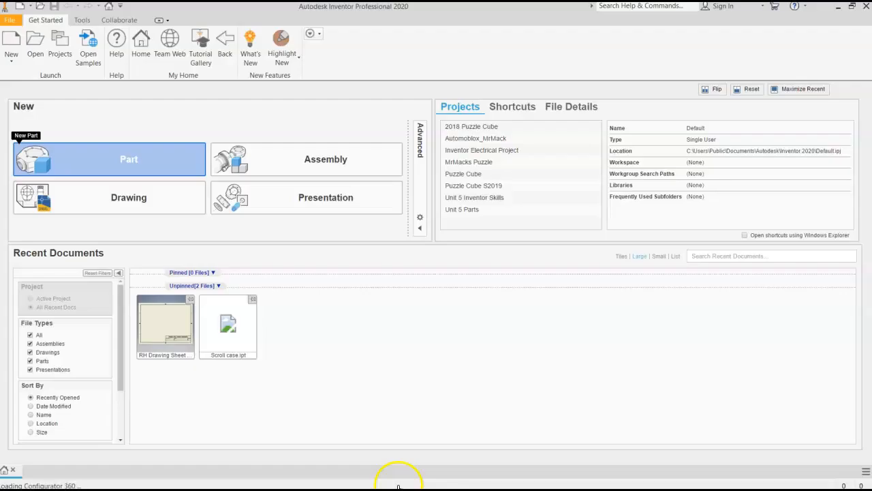
Switch to the fillet block image in Photos and review the sketch dimensions, extrusion depth and fillet instructions
key(super)
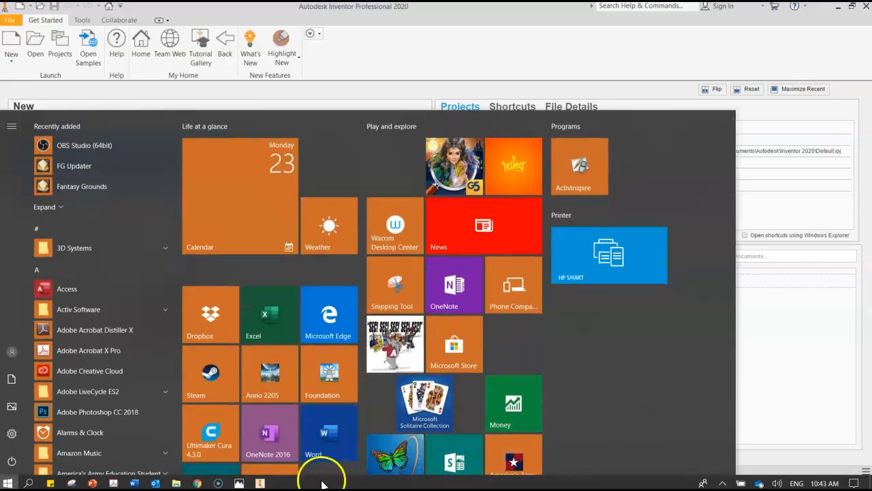
click(239, 484)
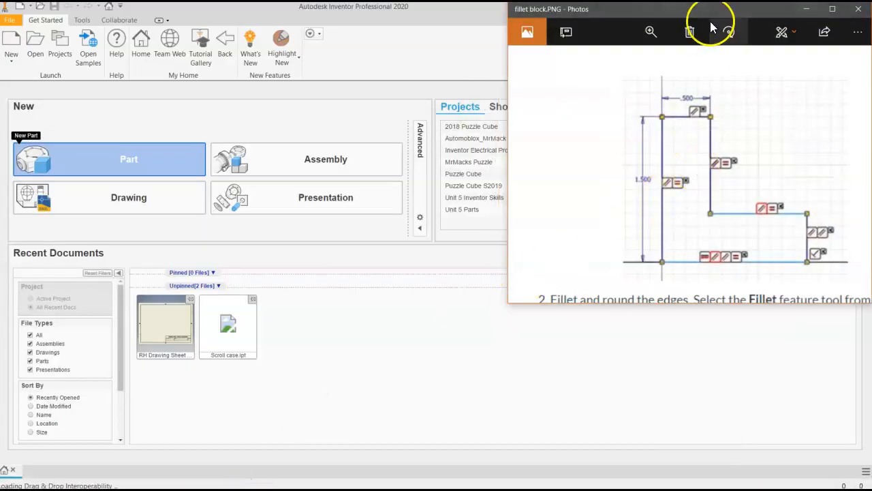
click(832, 10)
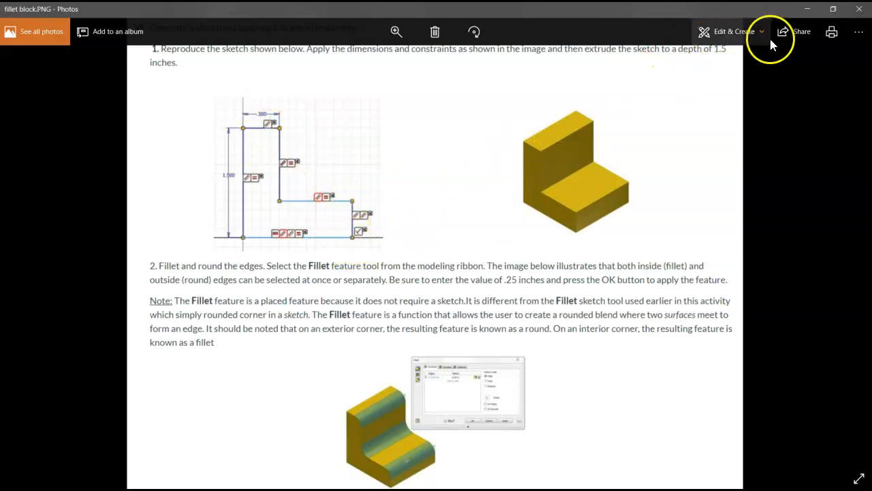
click(807, 9)
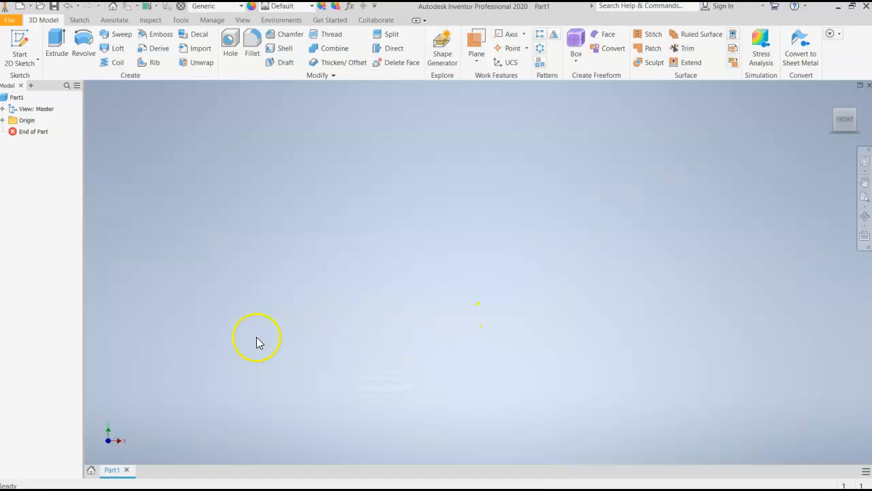
On the front (XY) plane, sketch a closed L-shaped profile about 0.72 in tall with a top edge about 0.23 in wide
click(19, 45)
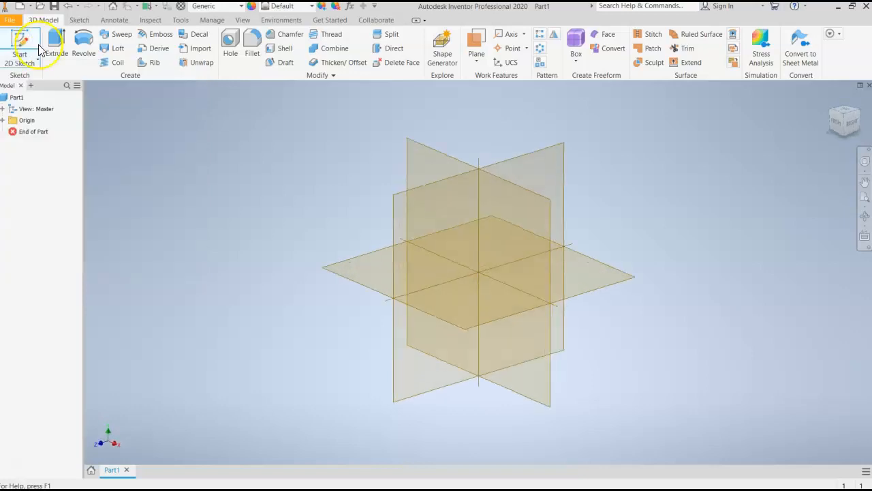
click(428, 147)
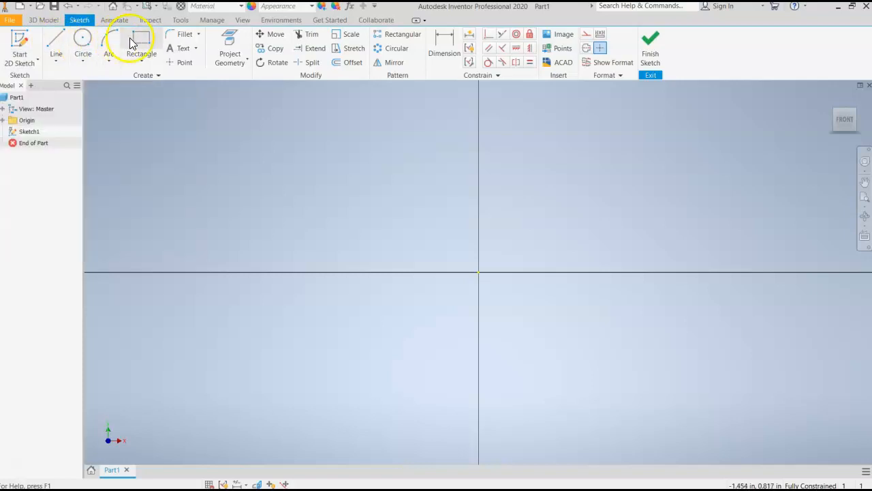
click(56, 43)
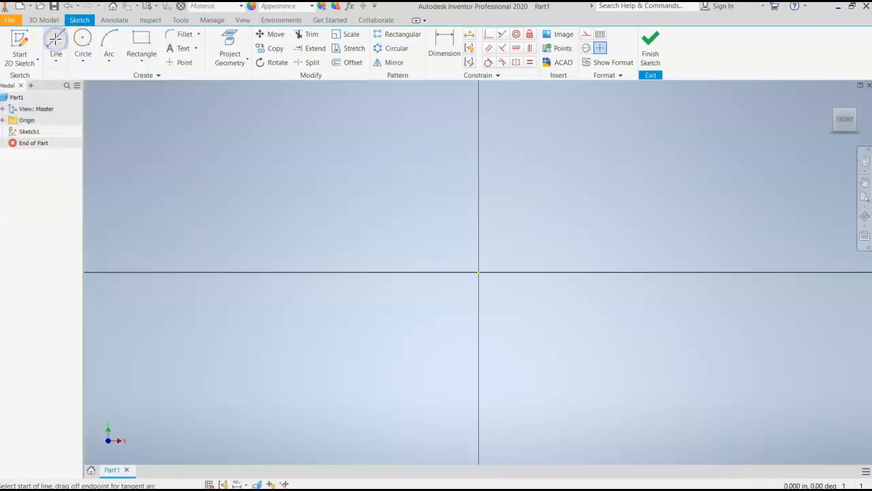
click(356, 137)
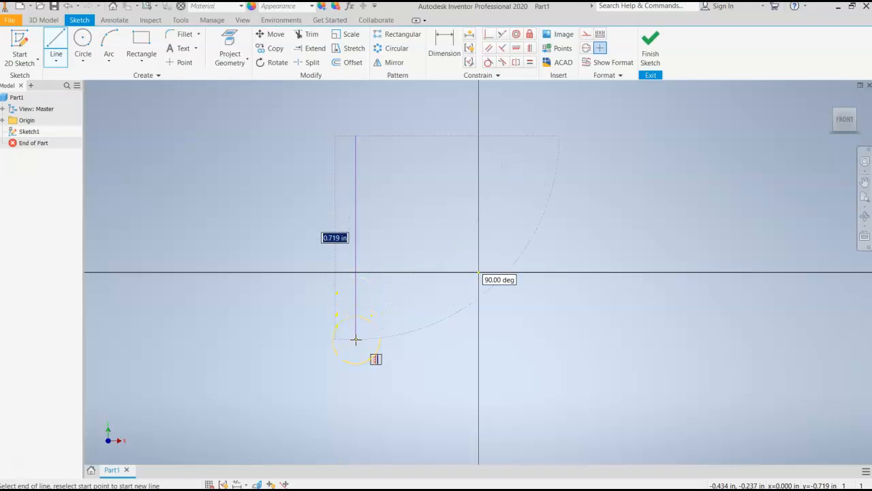
click(355, 339)
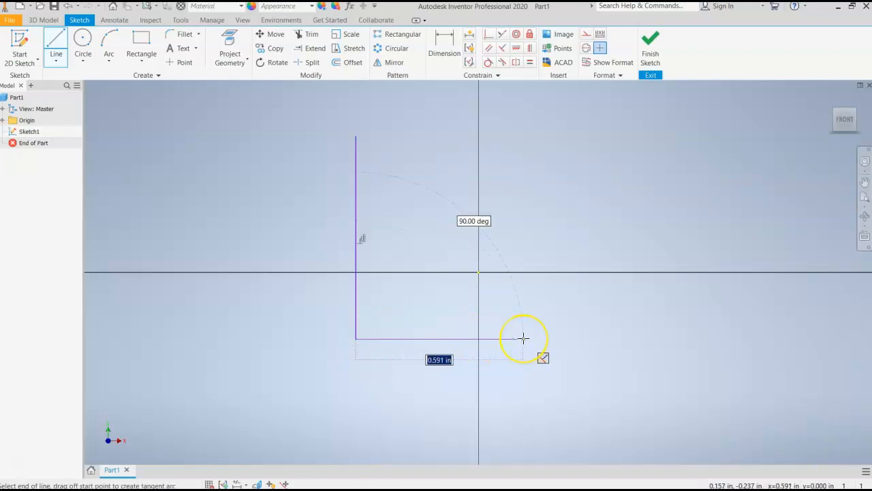
click(550, 338)
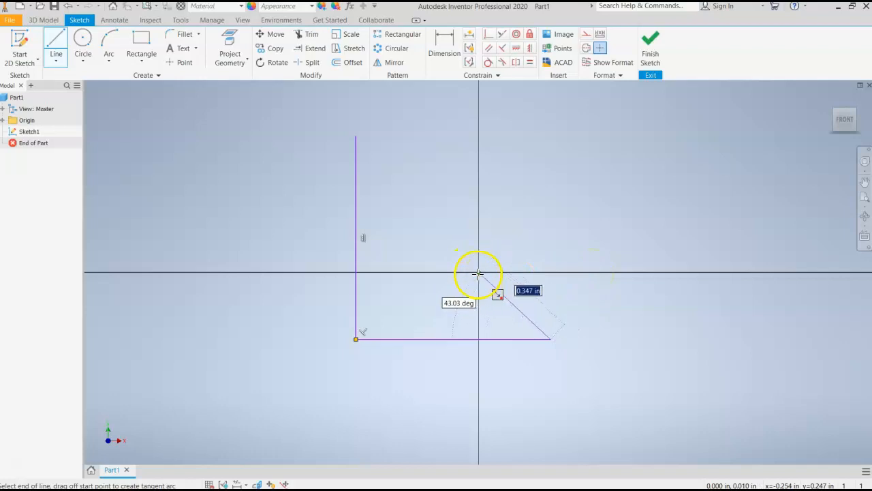
click(552, 259)
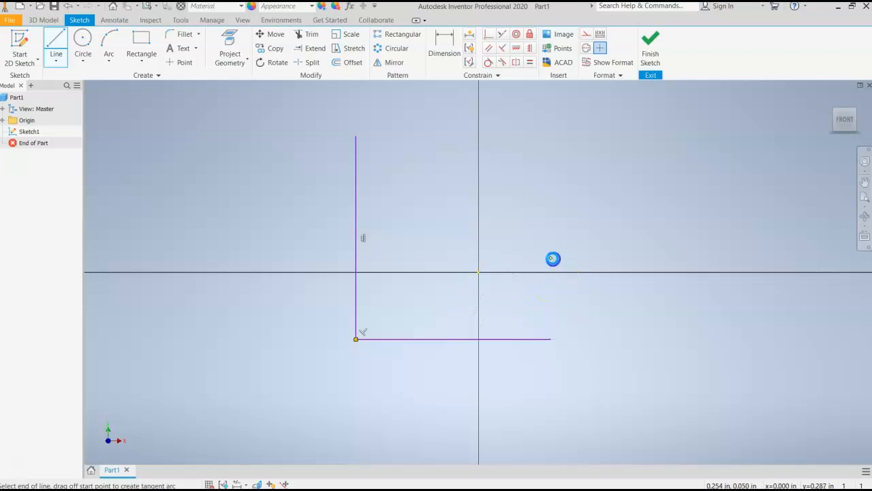
right_click(423, 259)
click(422, 258)
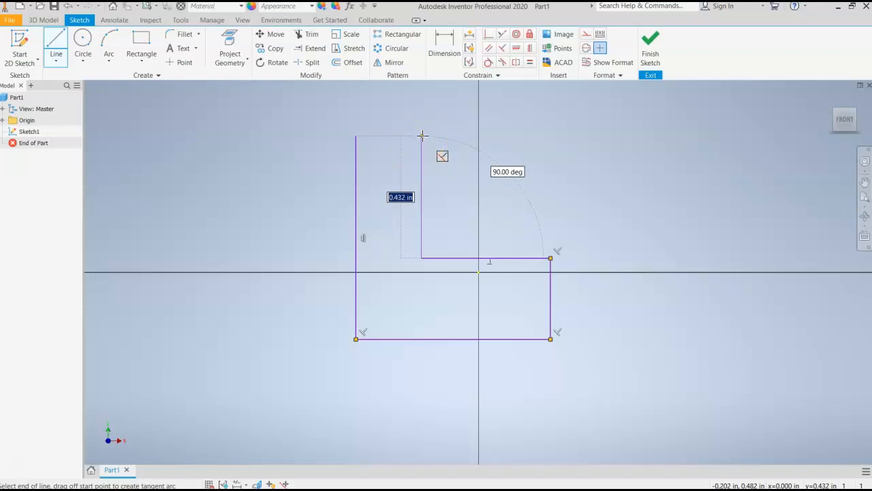
click(422, 136)
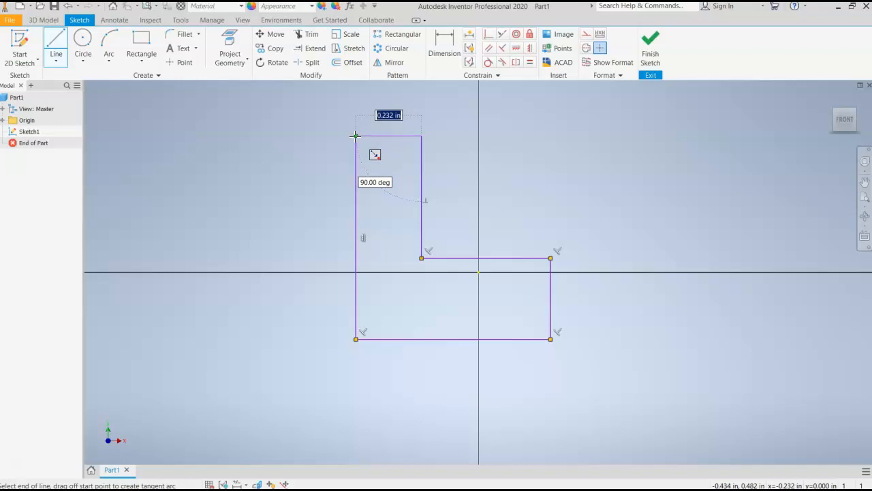
click(355, 136)
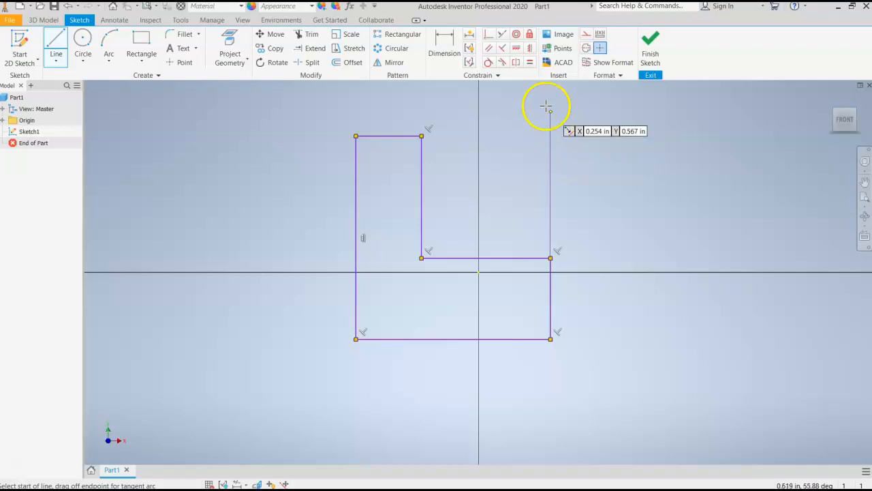
Dimension the L-profile's long vertical left edge at 1.500 in
click(446, 48)
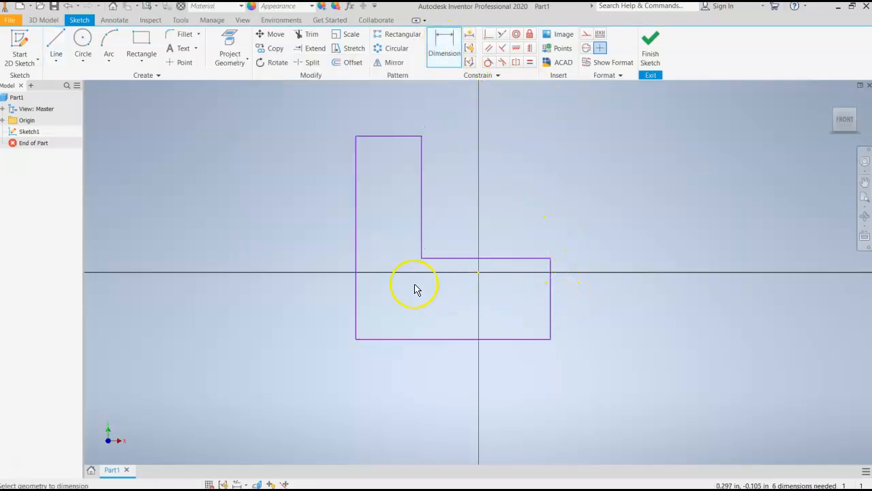
click(356, 252)
click(342, 253)
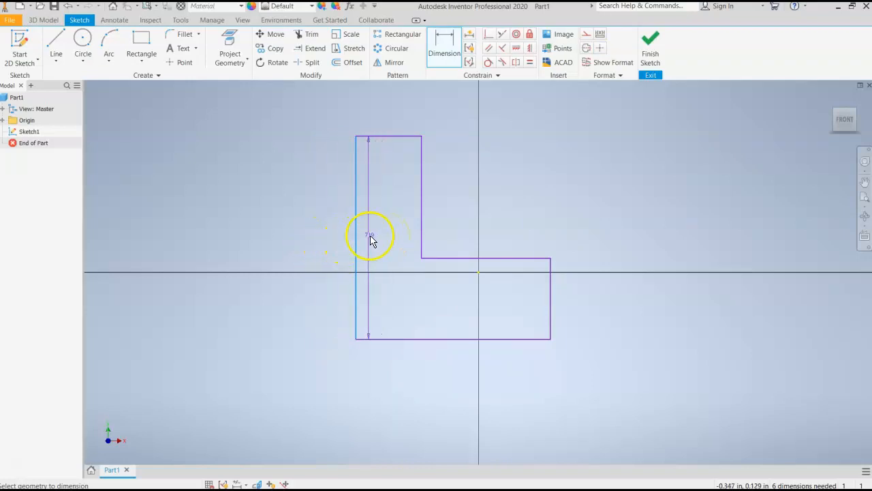
click(313, 234)
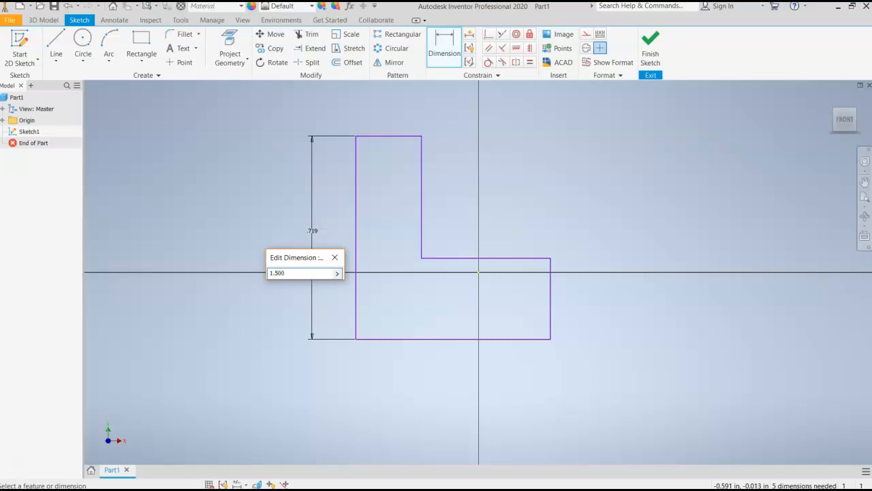
key(Return)
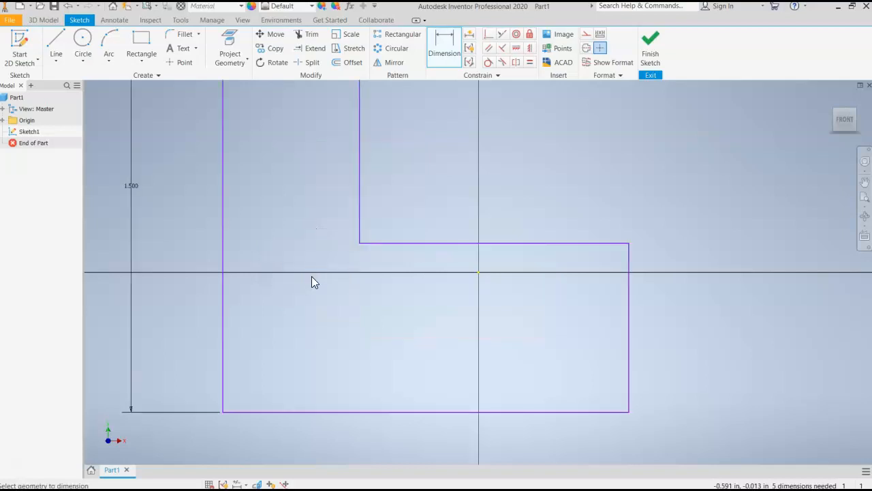
Dimension the bottom edge of the L-profile at 1.5 in
scroll(311, 276, up, 5)
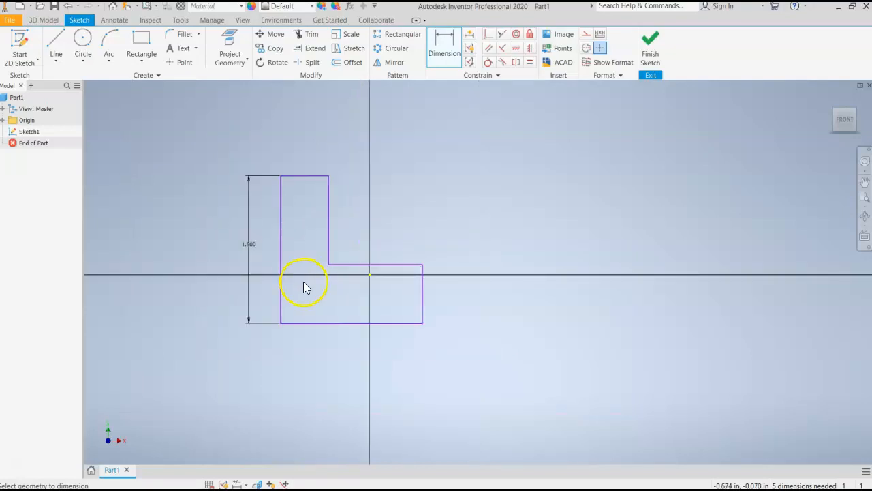
scroll(230, 229, down, 3)
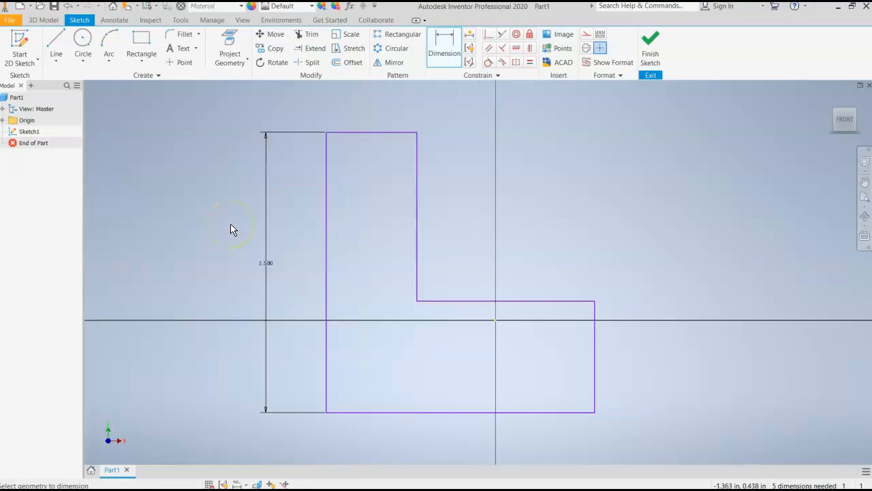
scroll(231, 230, up, 3)
click(331, 335)
click(344, 378)
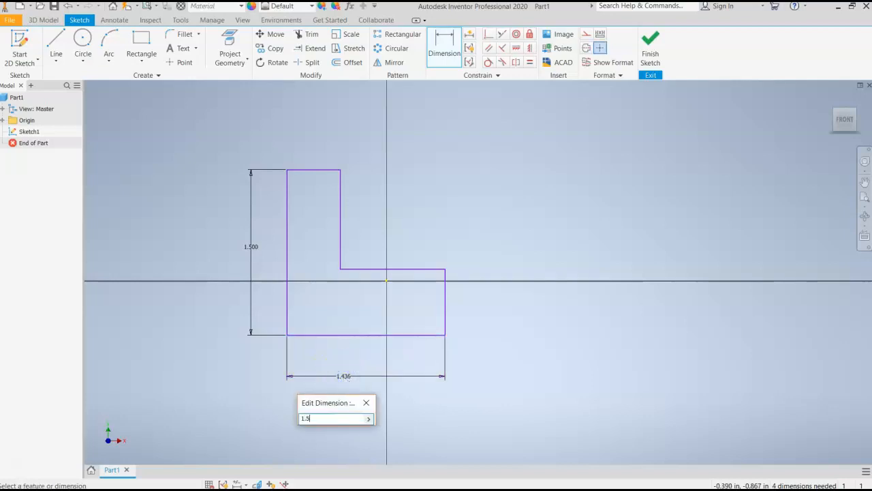
key(Return)
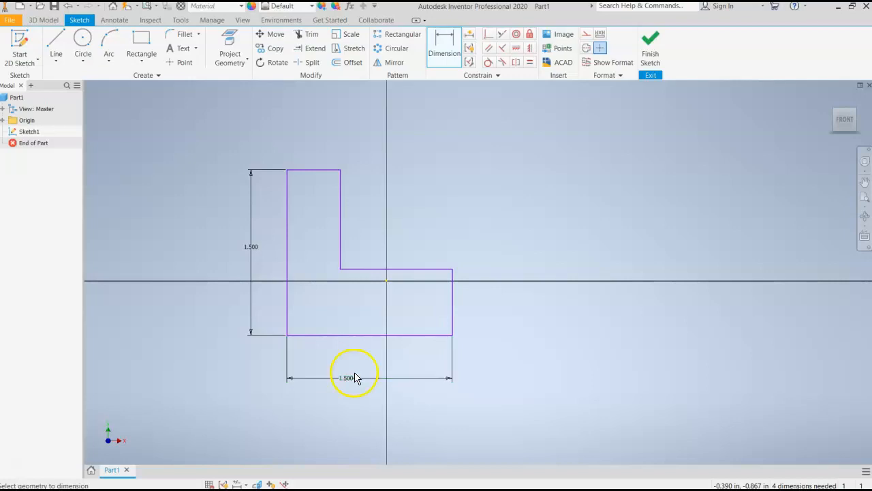
Dimension the short top edge of the L-profile at .500 in
click(325, 173)
click(319, 146)
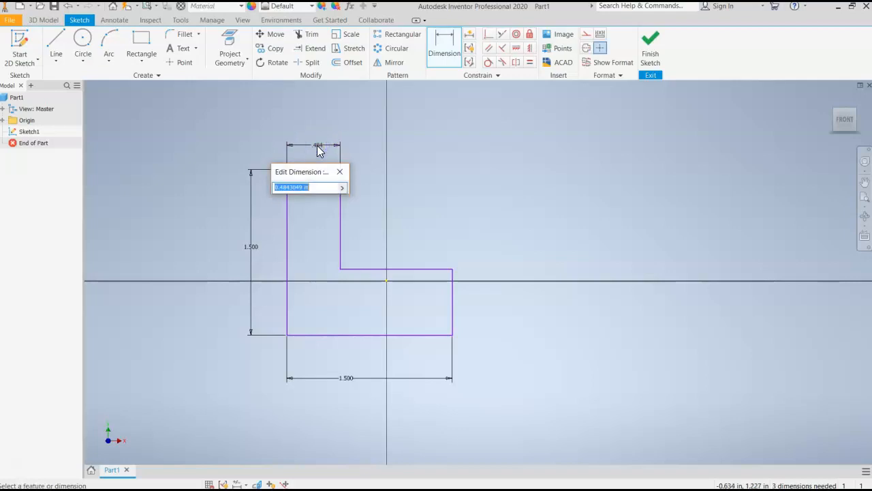
text(.500)
key(Return)
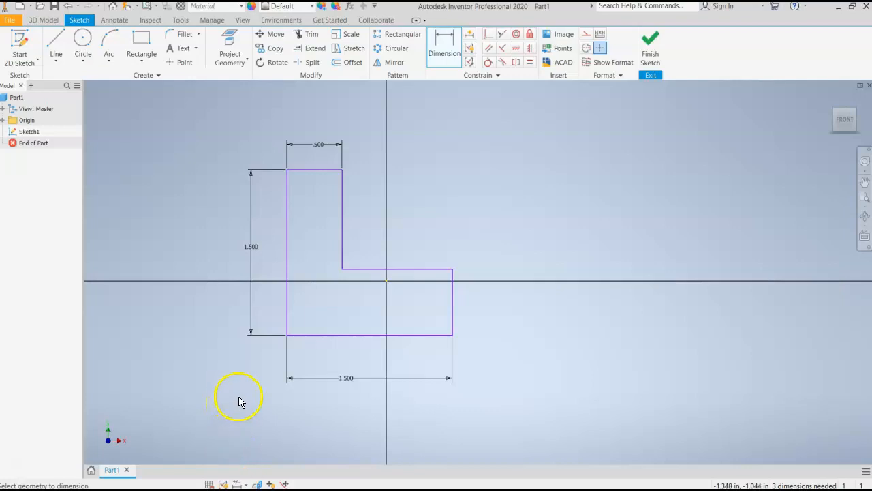
Examine the fillet block reference sketch in Photos up close for its dimensions and its parallel, equal and perpendicular constraints
key(super)
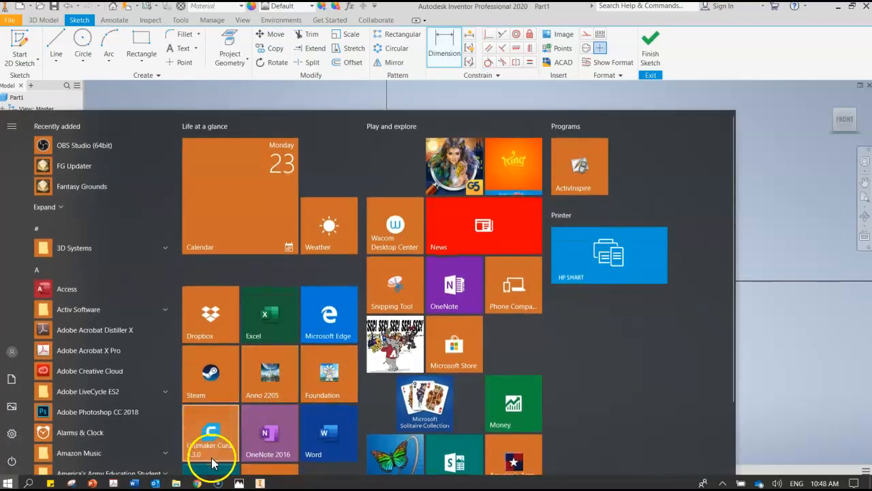
click(238, 483)
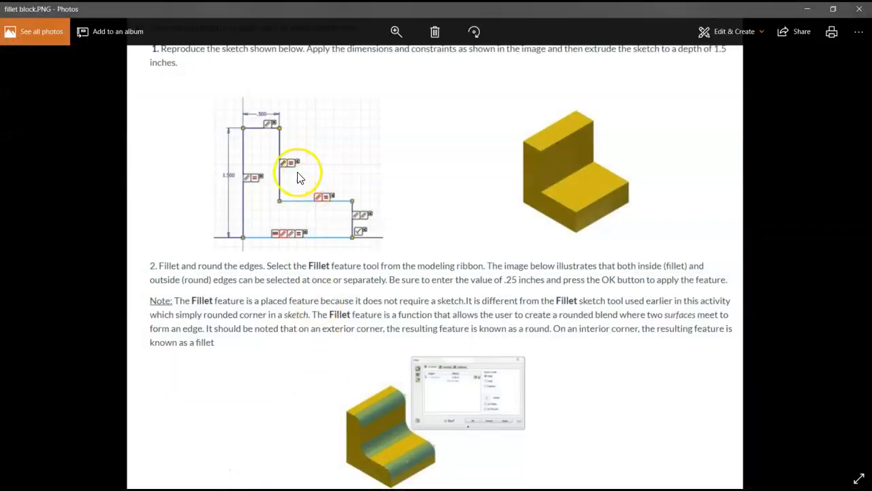
click(403, 30)
click(267, 151)
click(396, 32)
click(314, 167)
scroll(314, 167, up, 4)
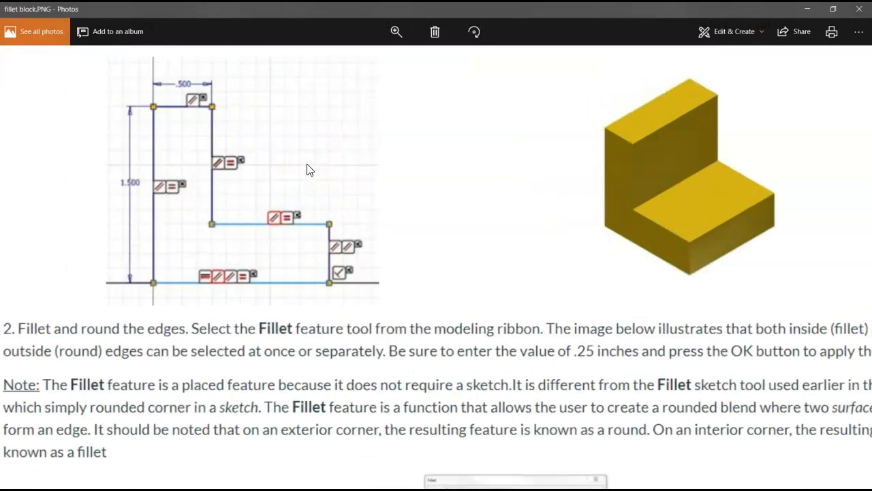
mouse_move(303, 170)
mouse_down()
mouse_move(275, 161)
mouse_move(450, 253)
mouse_move(287, 161)
mouse_up()
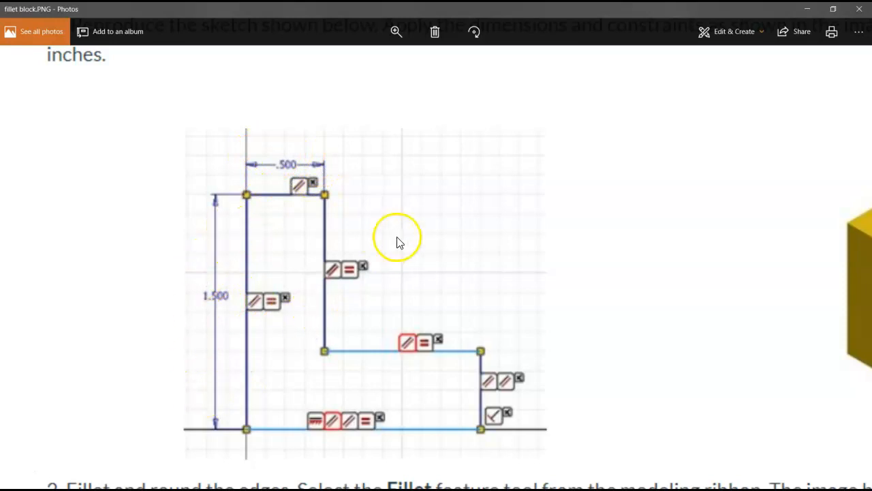
drag(503, 275, 516, 239)
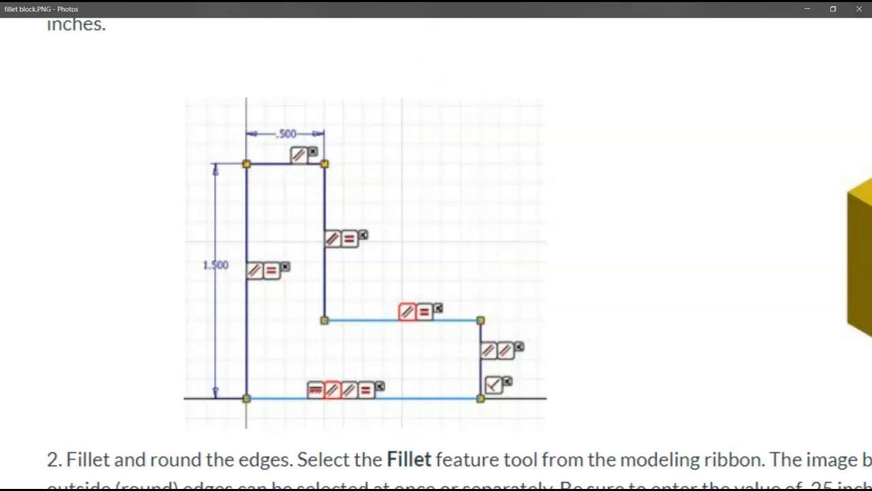
click(807, 9)
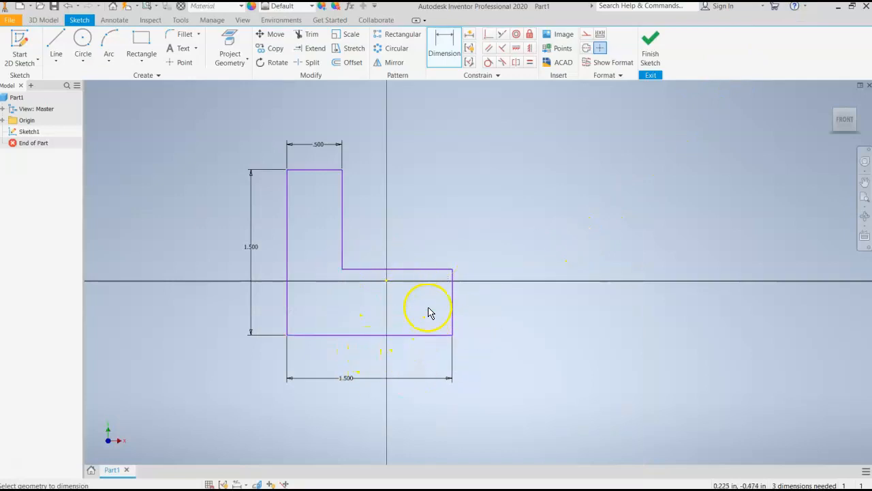
Dimension the short vertical right edge of the L-profile at .5 in
click(456, 306)
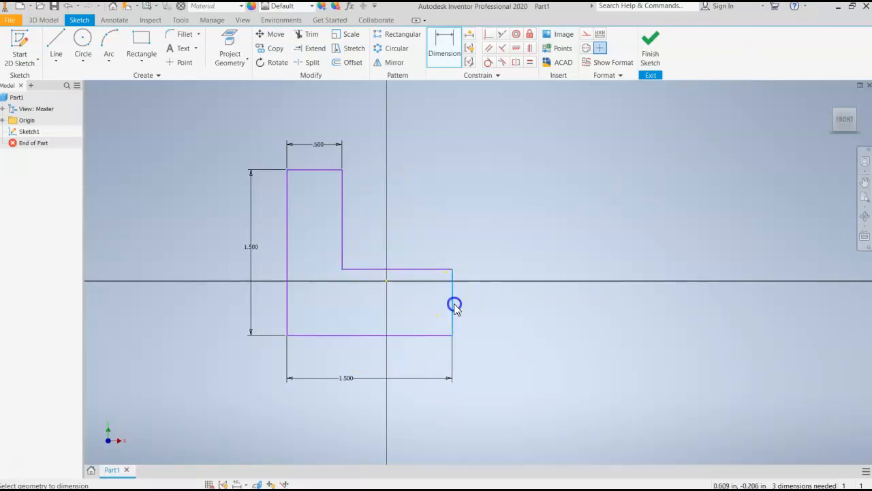
click(480, 307)
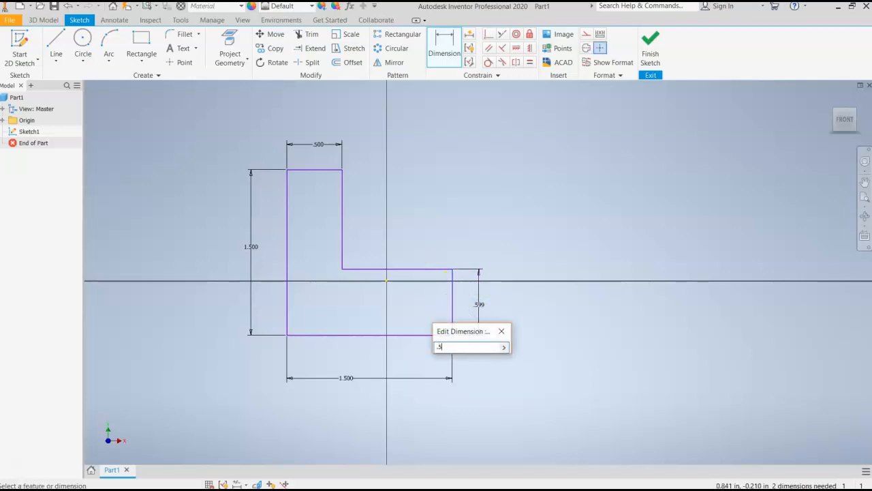
key(Return)
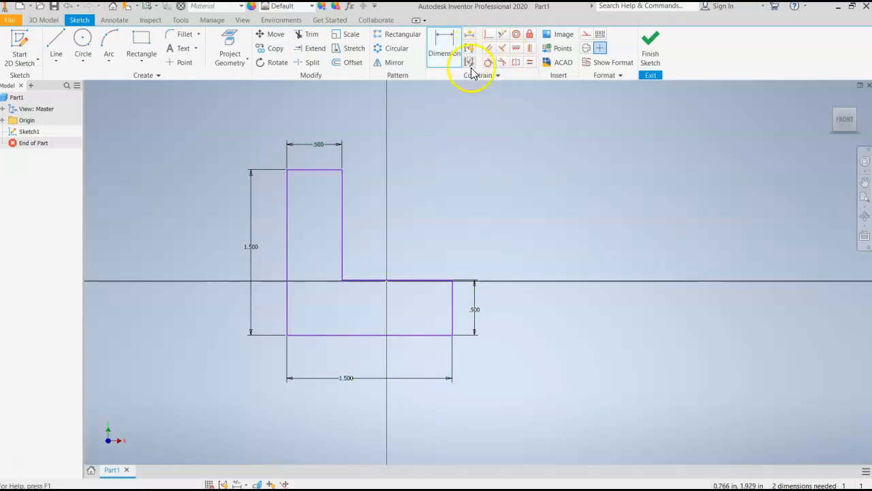
click(520, 51)
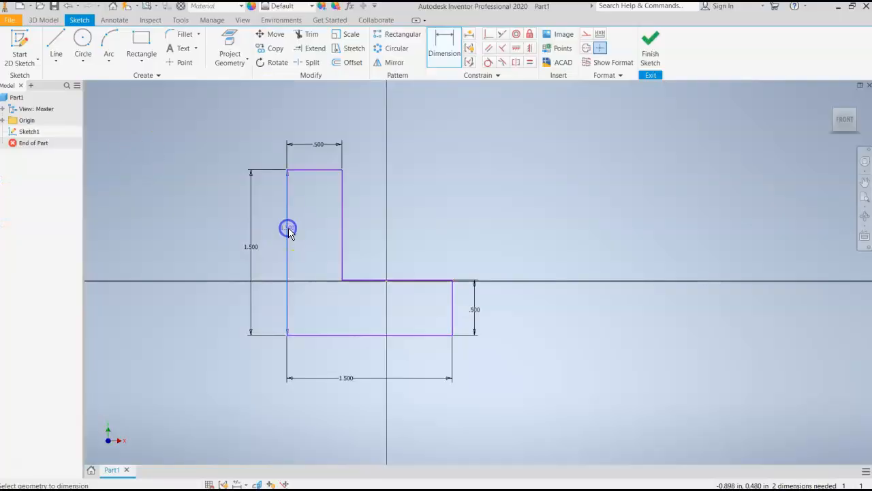
right_click(288, 229)
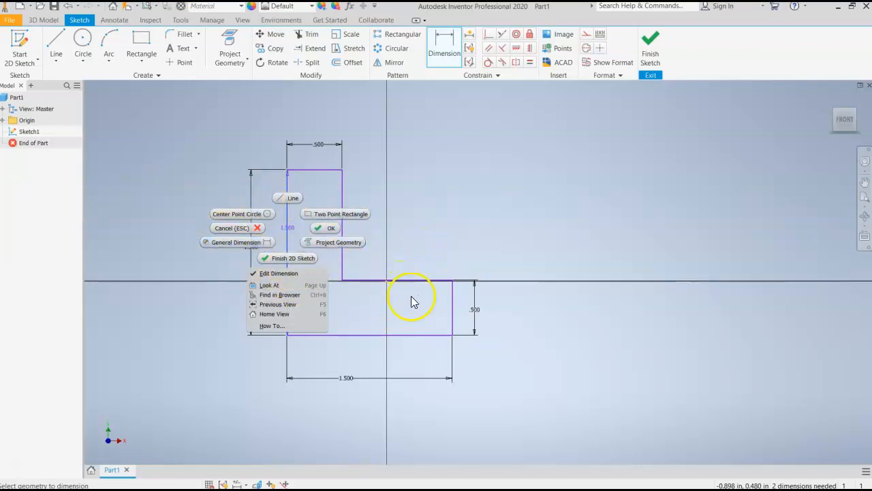
right_click(435, 227)
click(562, 243)
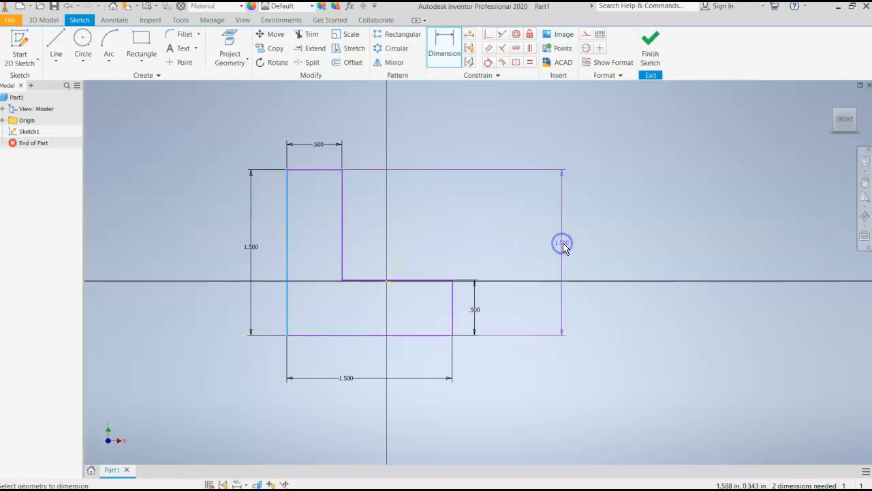
key(Escape)
Show all sketch constraints, examine the perpendicular, parallel and equal ones around the L-profile, and hide them again
right_click(438, 212)
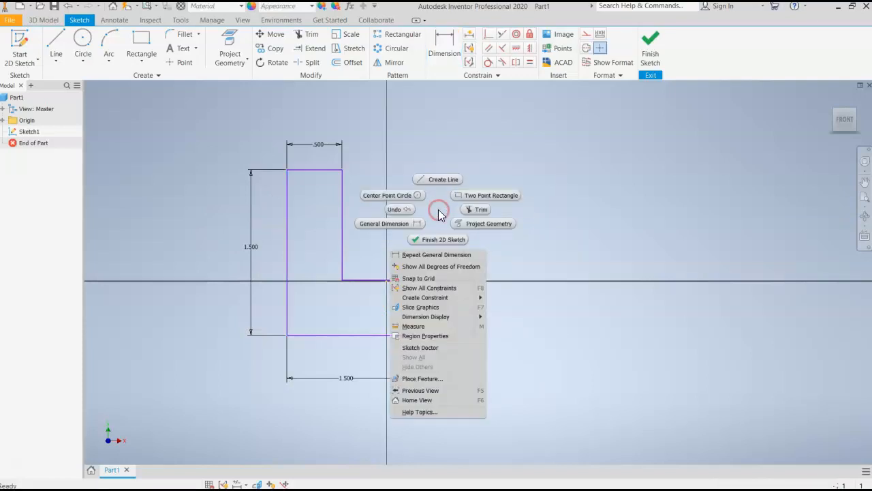
click(439, 308)
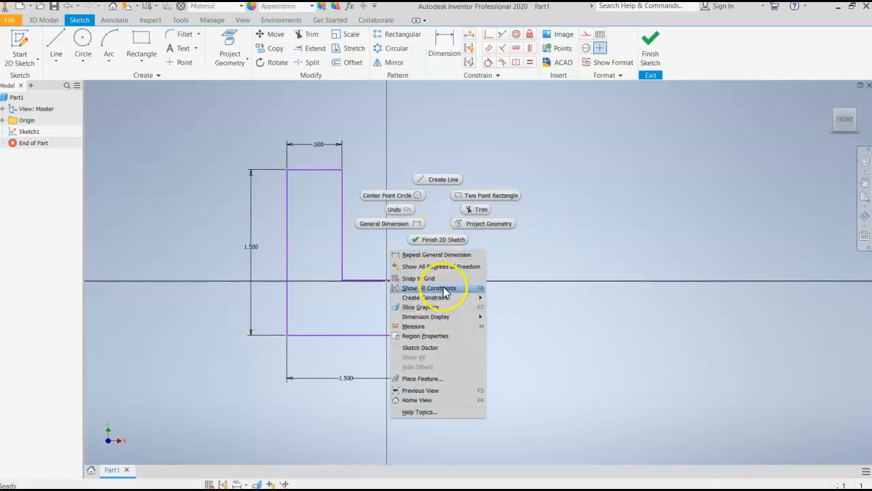
click(447, 289)
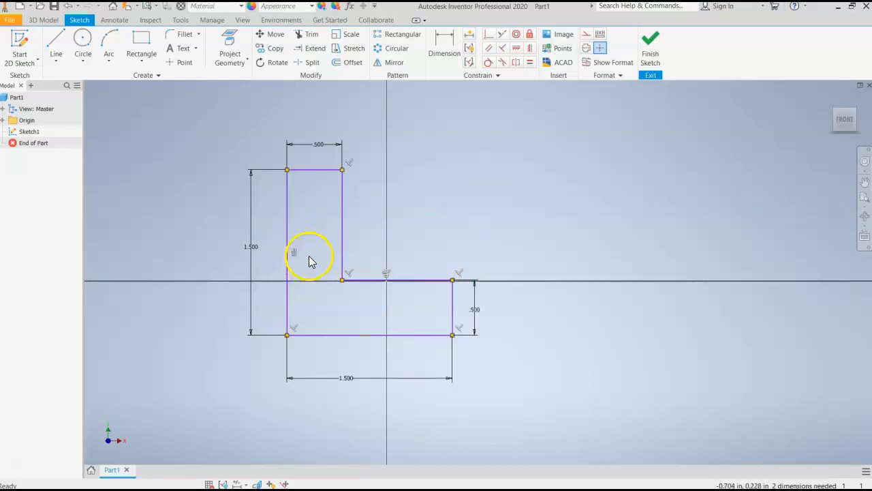
scroll(272, 251, down, 1)
scroll(272, 251, up, 5)
scroll(273, 251, down, 3)
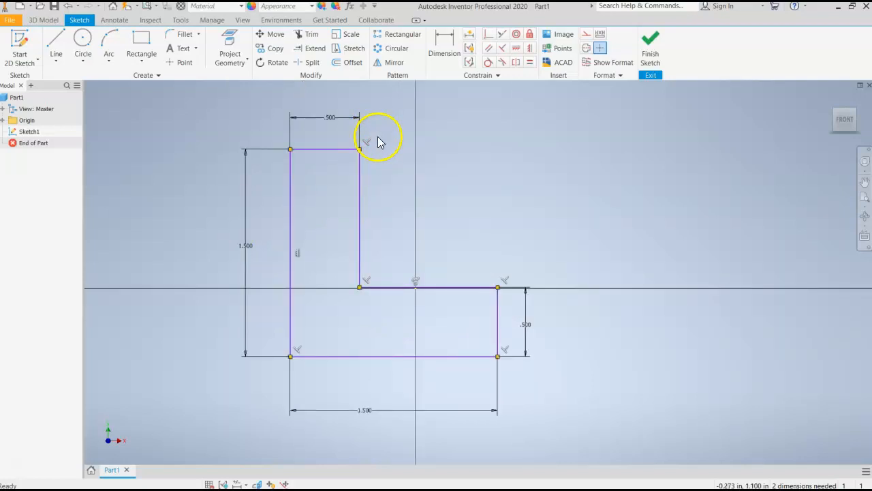
click(415, 282)
click(558, 324)
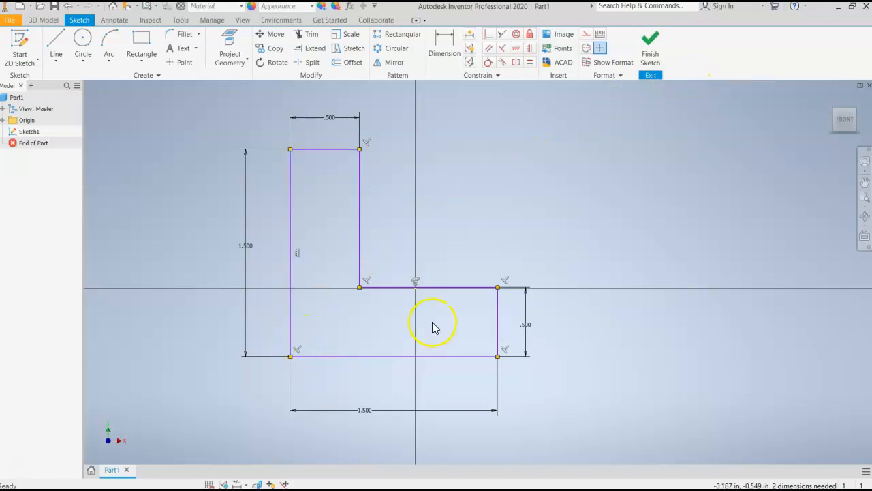
right_click(474, 227)
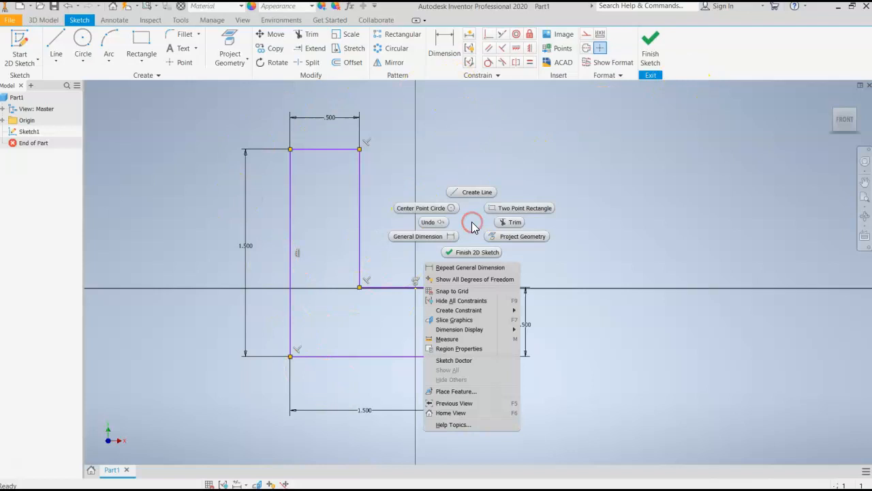
click(469, 300)
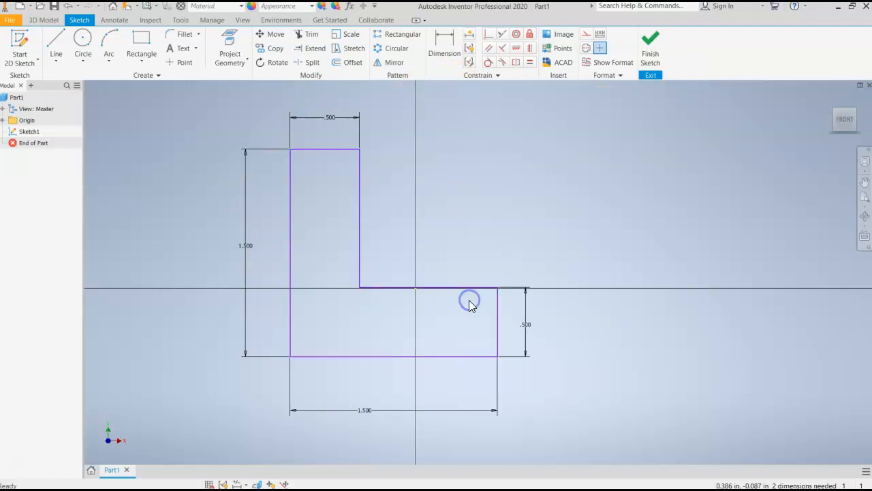
Finish the sketch and extrude the L-profile 1.5 in
click(662, 57)
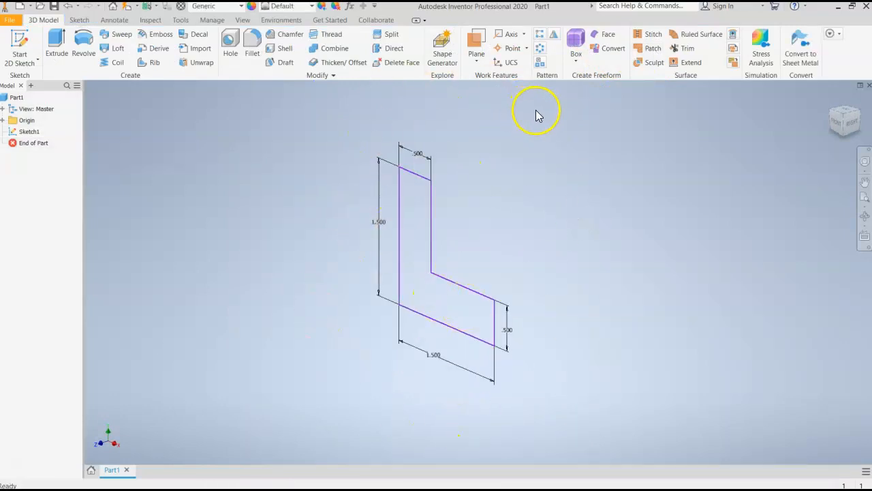
click(845, 119)
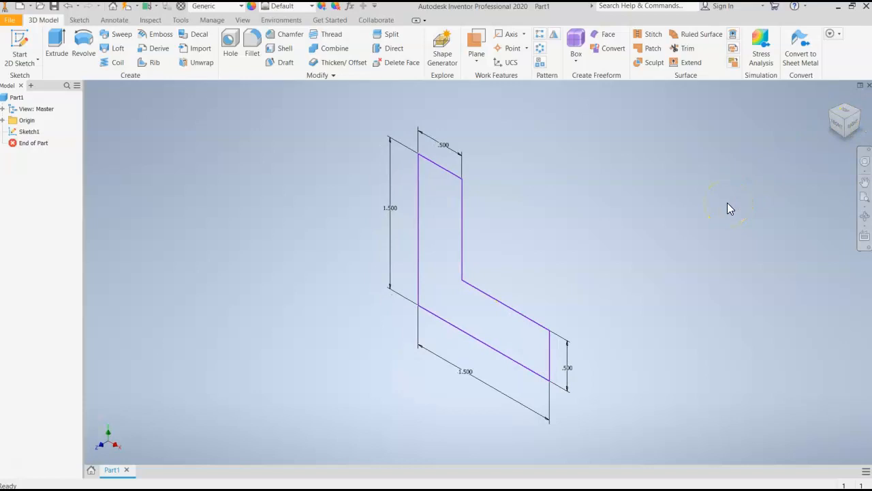
click(54, 49)
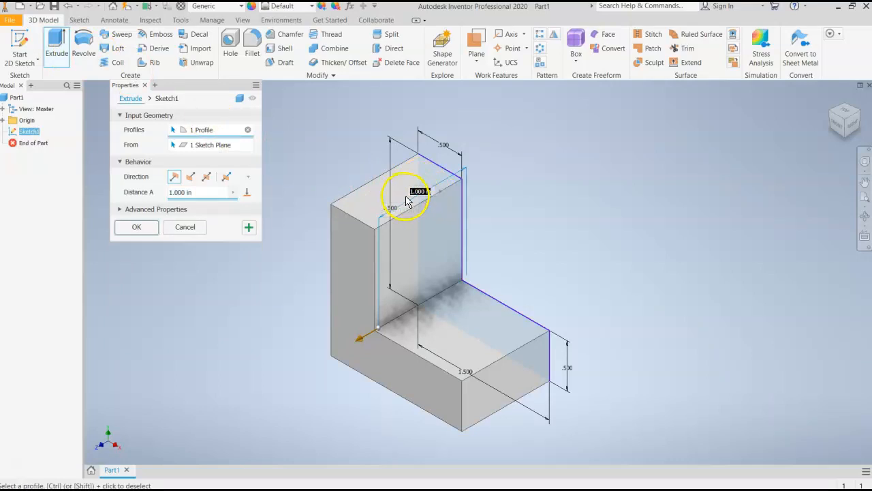
click(199, 193)
drag(199, 193, 146, 199)
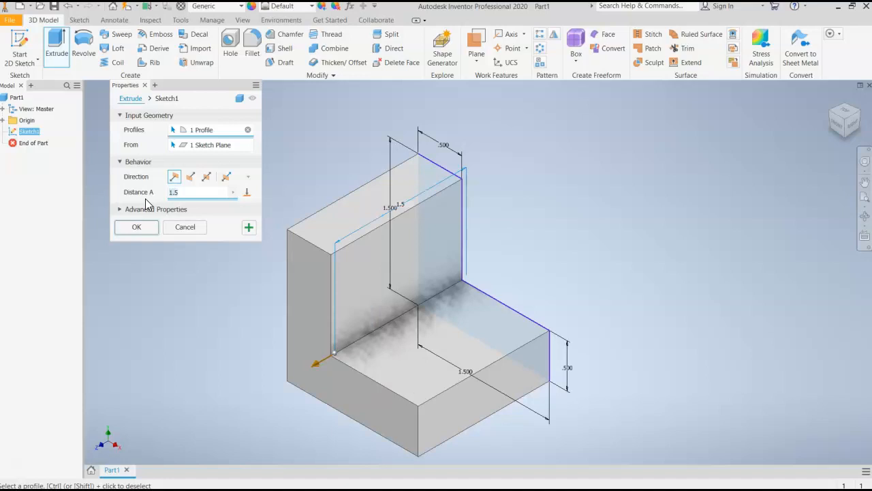
click(145, 226)
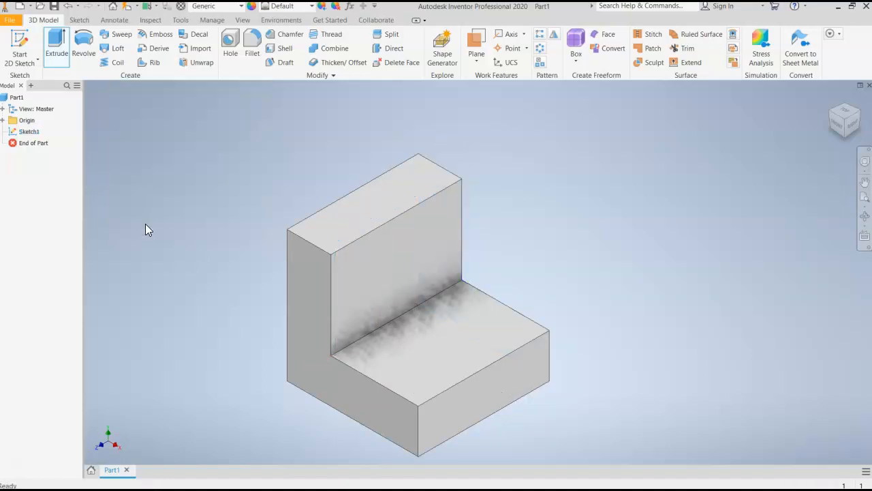
Examine the extruded L-block from the front, right, left and top, and in an isometric view
click(838, 125)
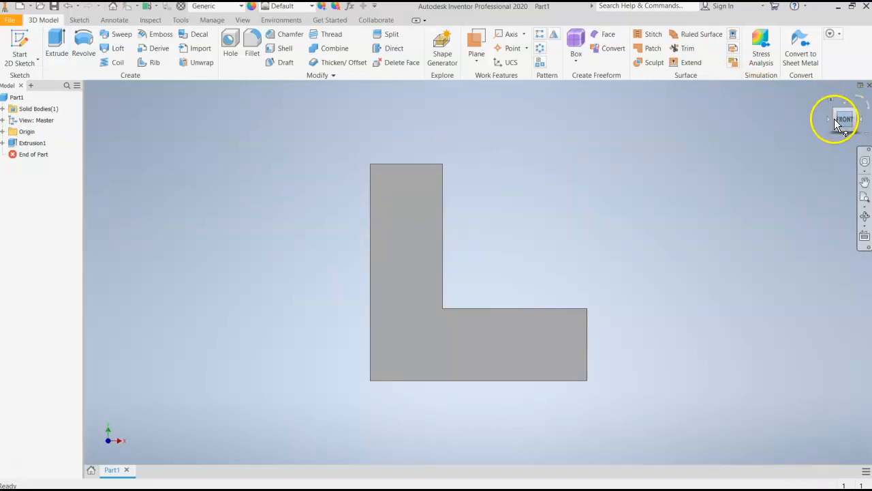
click(856, 113)
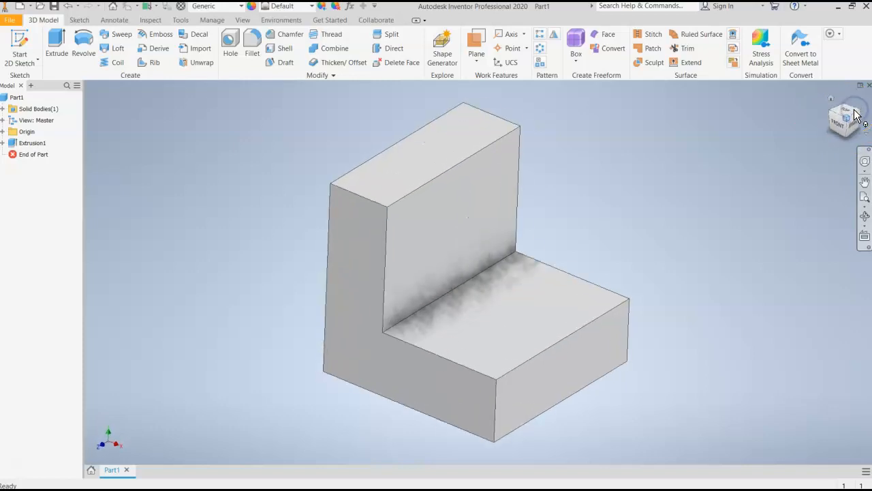
click(854, 127)
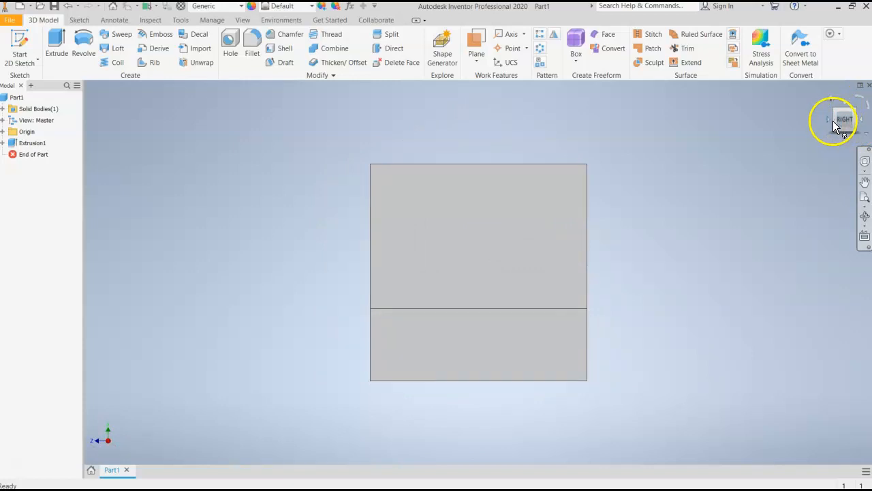
click(830, 119)
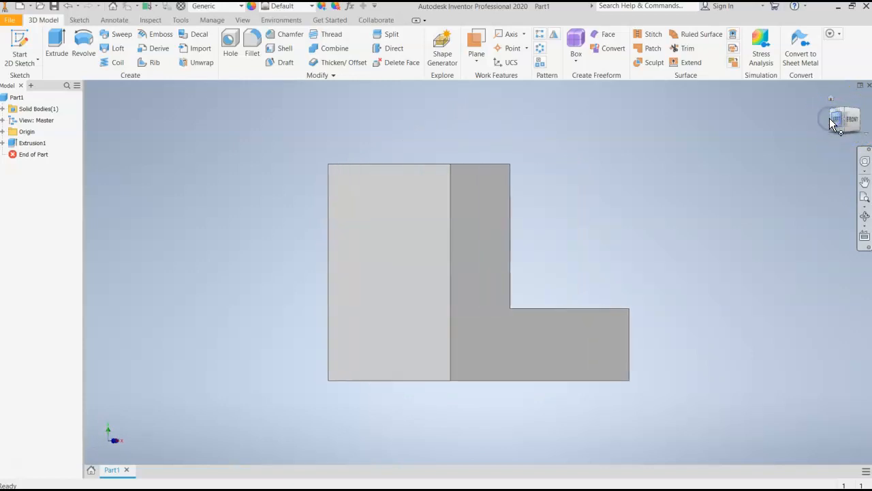
click(821, 122)
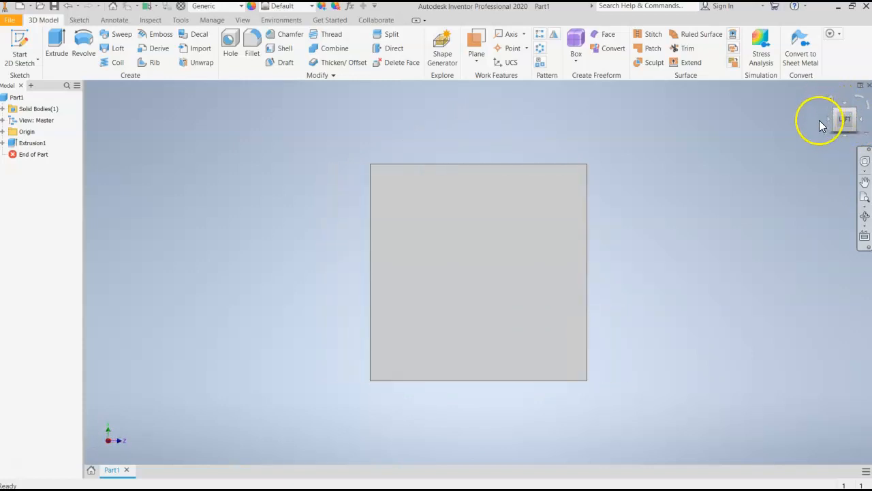
click(857, 114)
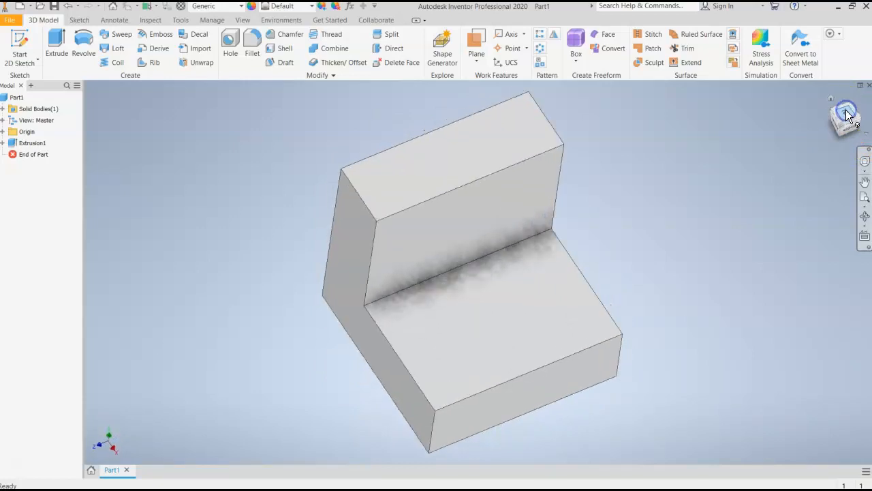
click(854, 98)
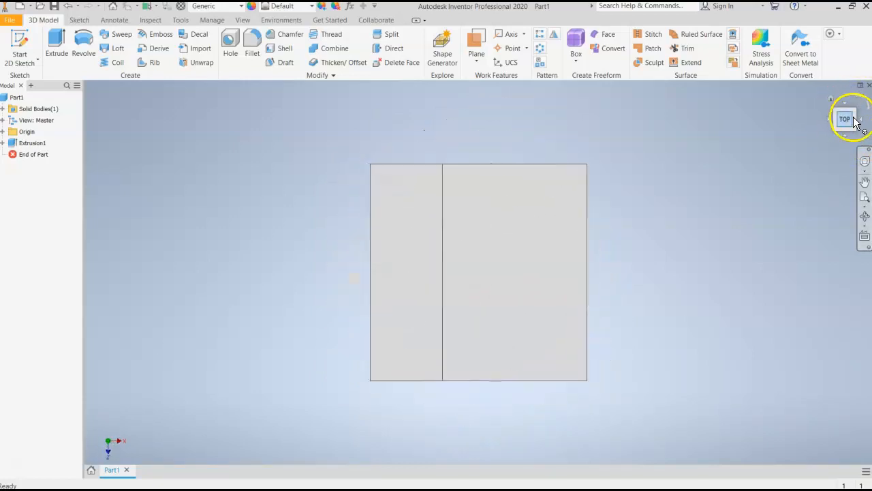
click(845, 135)
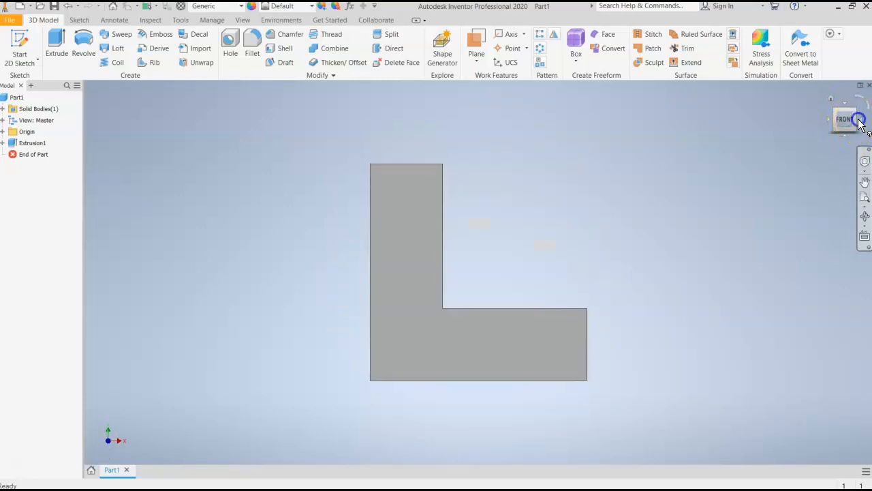
click(859, 121)
click(835, 113)
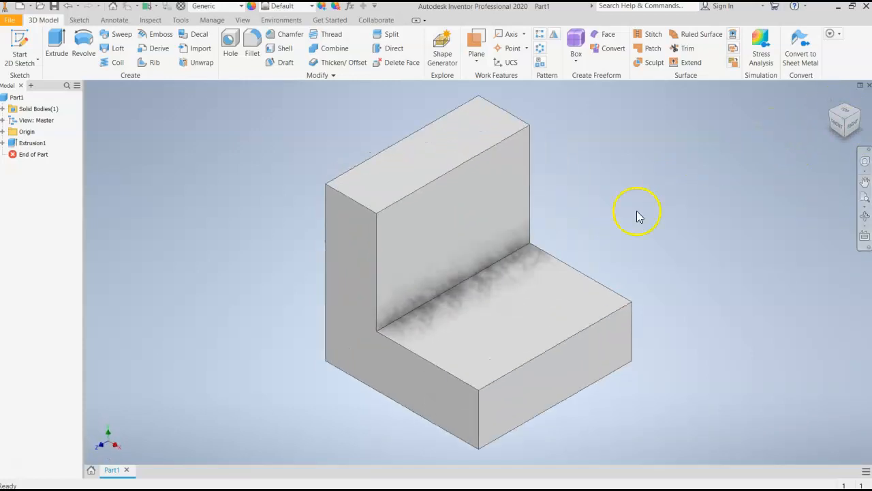
scroll(637, 214, down, 2)
scroll(692, 249, up, 3)
scroll(691, 249, down, 3)
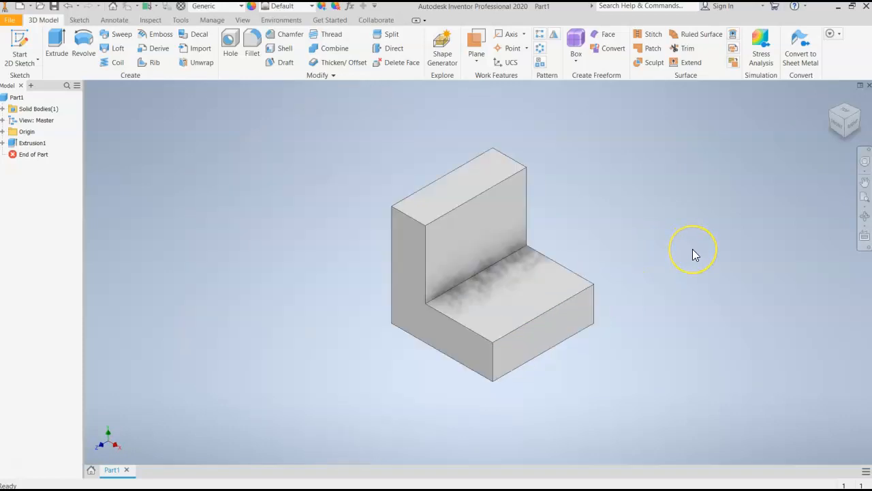
Save the part to the Desktop as an Inventor part named Chamfer Block
click(9, 20)
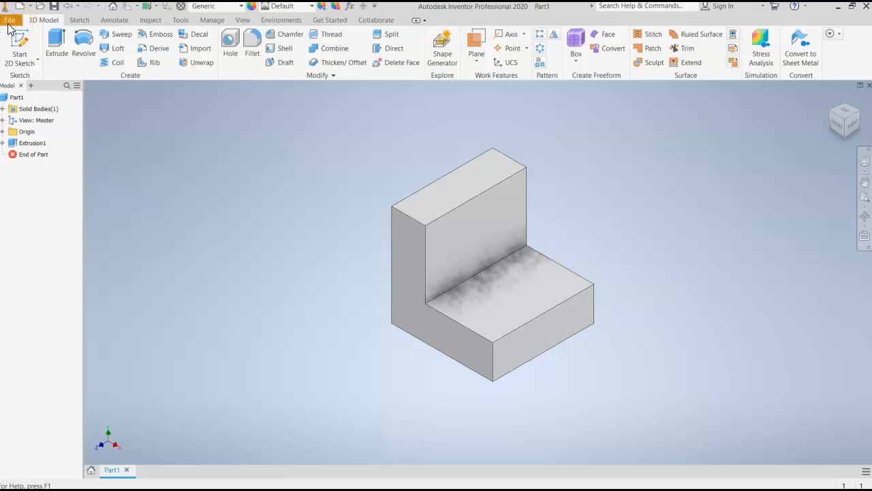
click(8, 25)
click(55, 145)
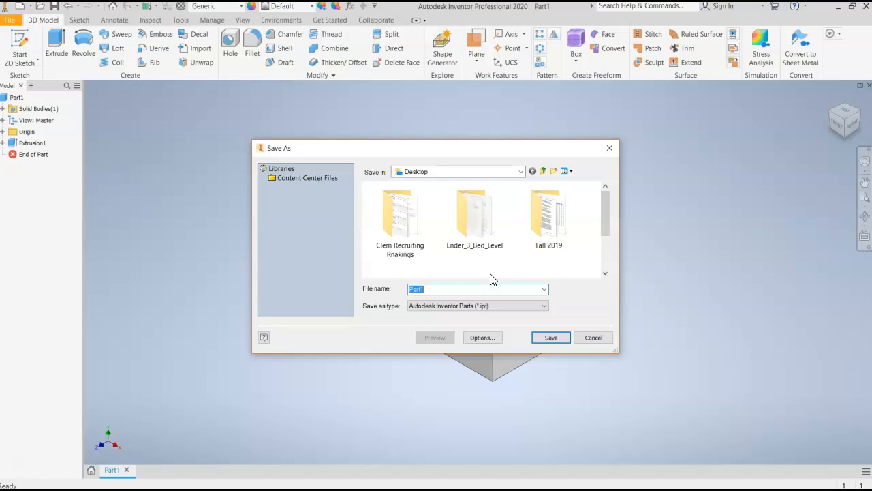
text(Ch)
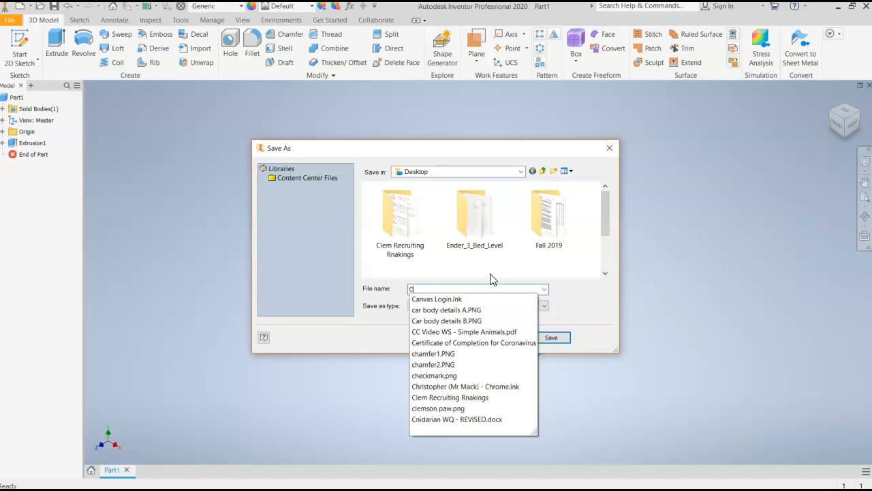
key(BackSpace)
key(BackSpace)
text(C)
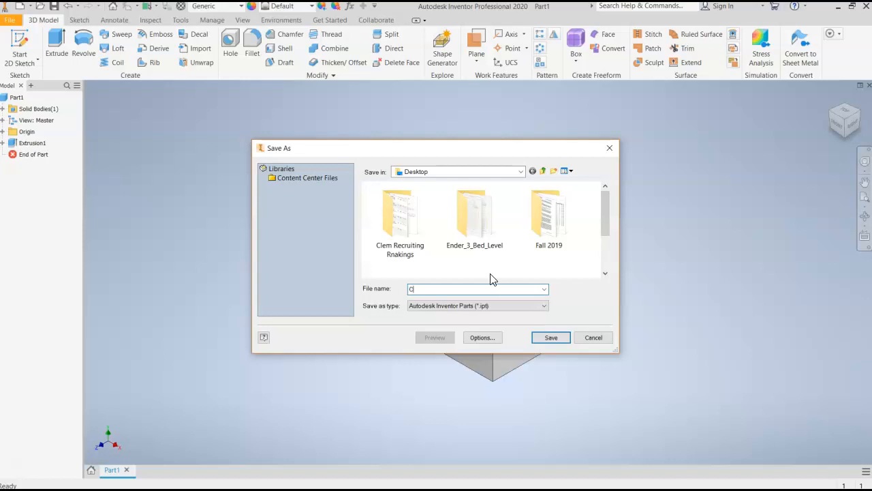
text(hamfer Block)
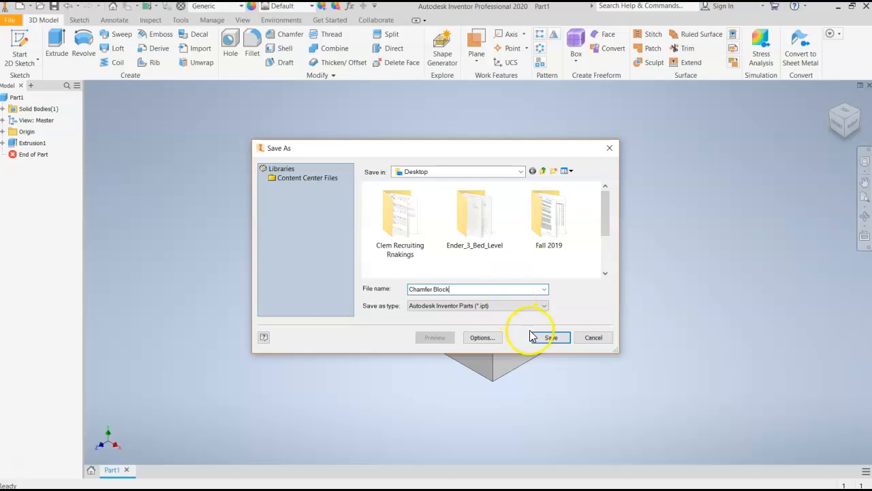
click(551, 337)
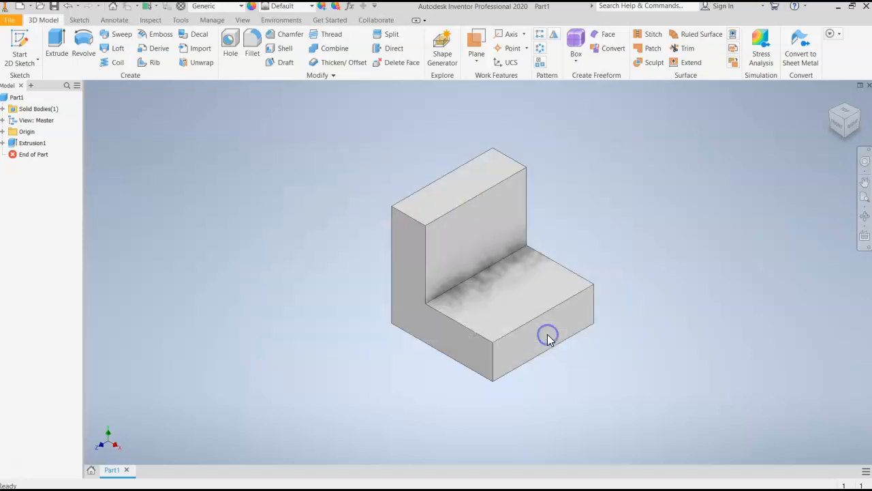
Save the L-block under a new name on the Desktop as an Inventor part called Fillet Block
click(15, 24)
click(14, 22)
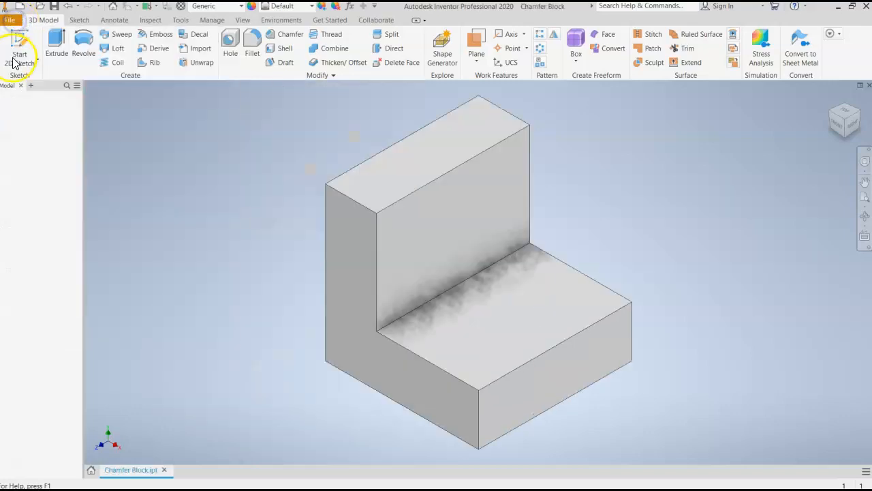
click(9, 22)
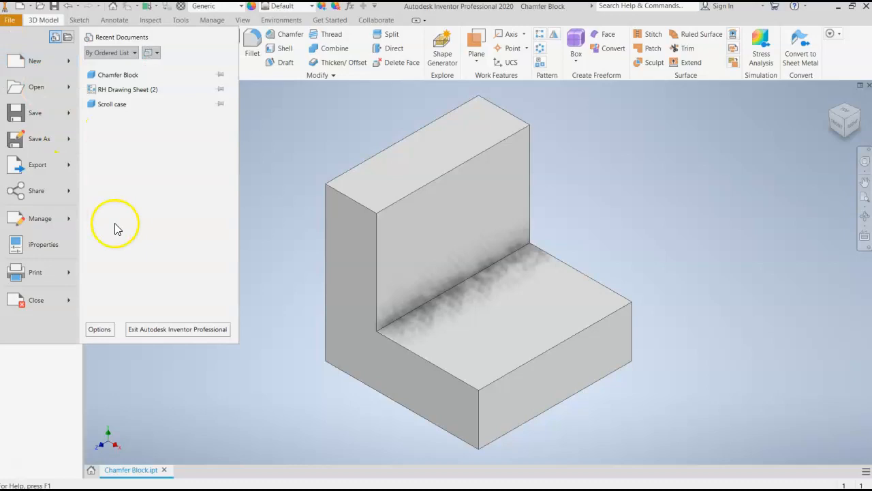
click(30, 140)
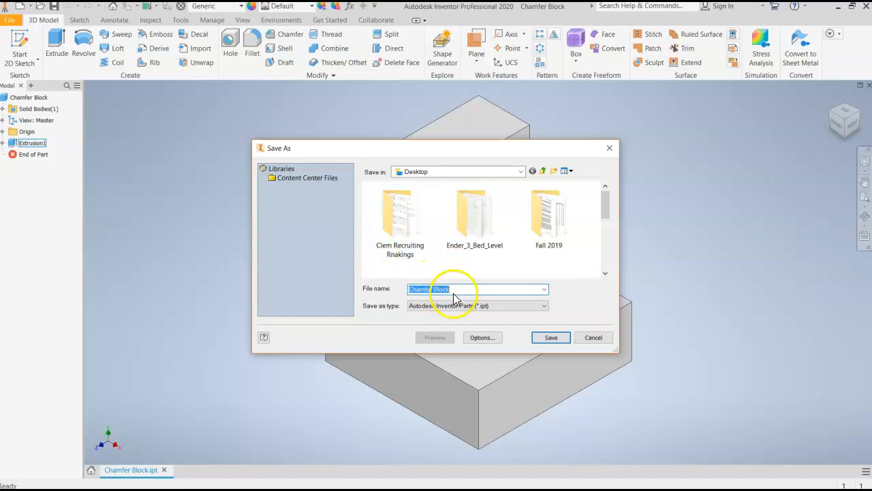
text(Fillet)
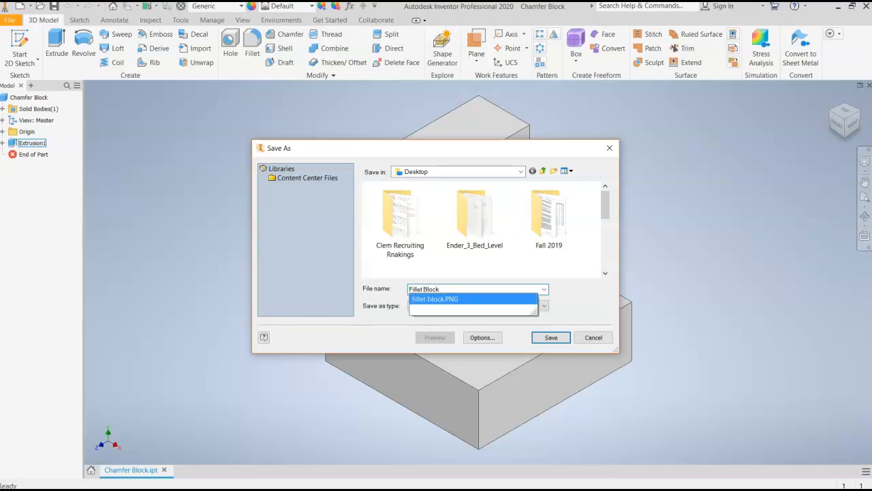
click(550, 339)
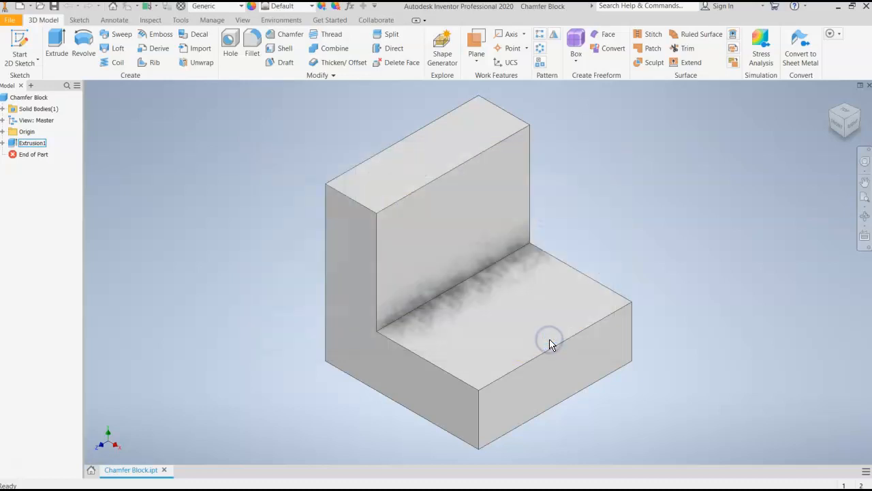
Check the Chamfer Block and Fillet Block files on the Windows desktop, and return to Inventor
click(834, 8)
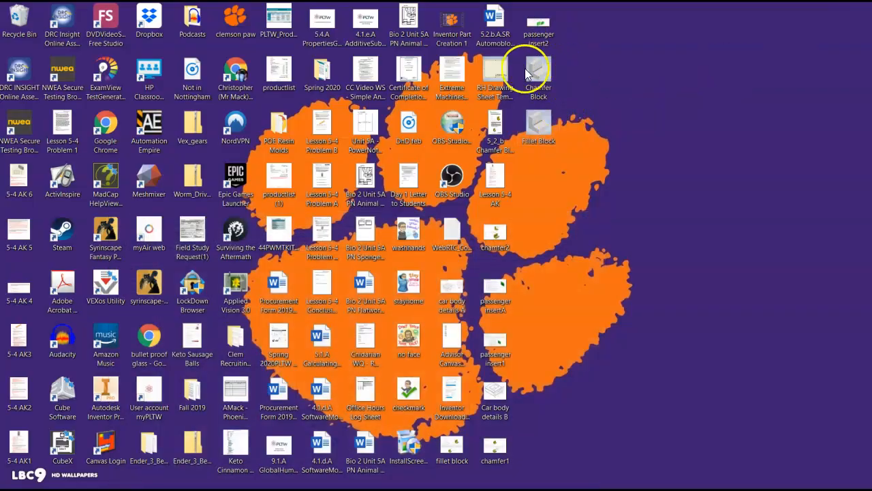
click(538, 72)
click(557, 193)
click(217, 481)
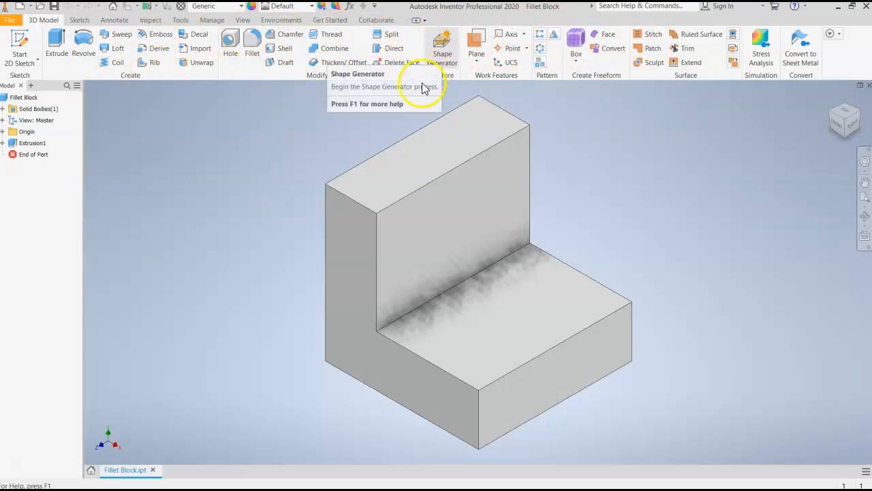
Start a constant fillet on the upright's top edge facing the step and set its radius to .25 in
click(250, 59)
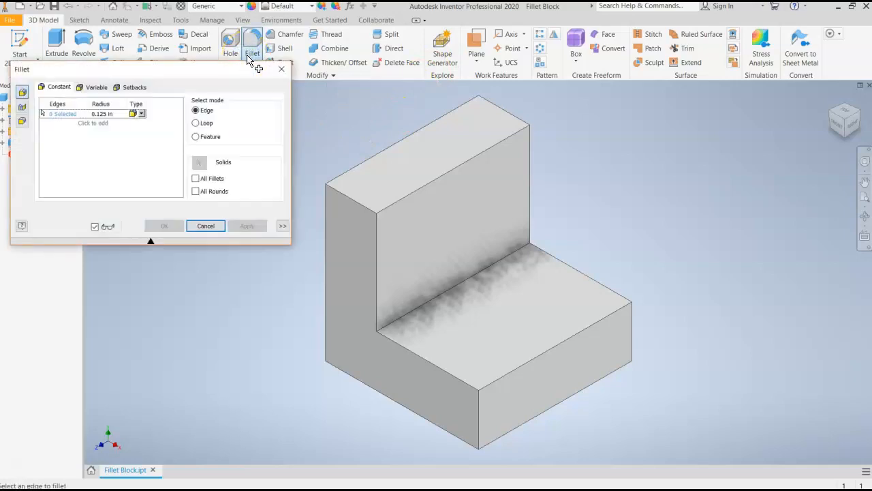
drag(87, 70, 103, 72)
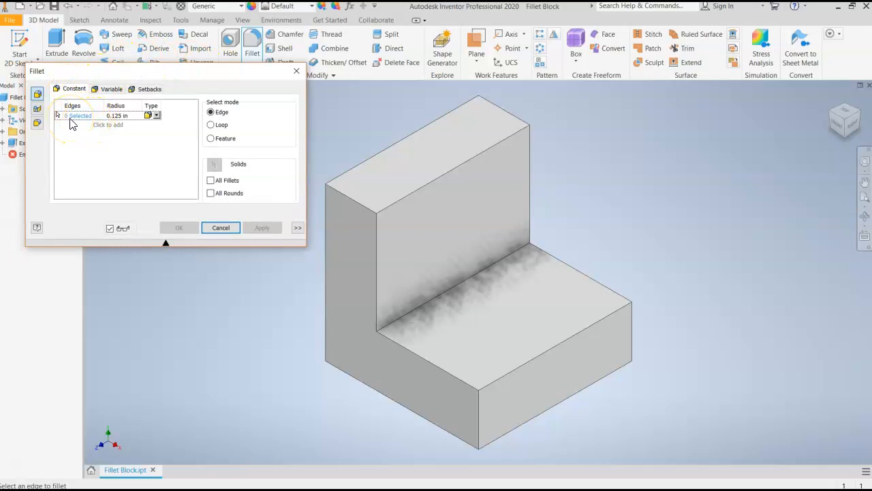
click(124, 117)
click(443, 179)
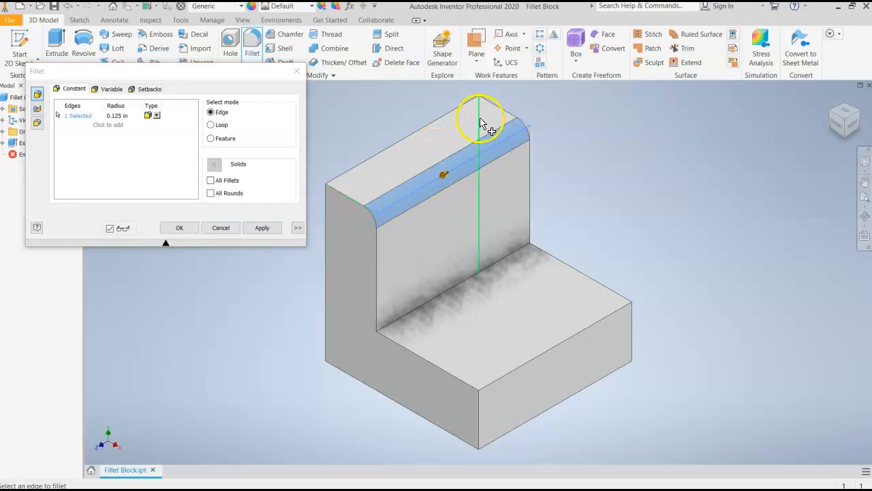
click(840, 129)
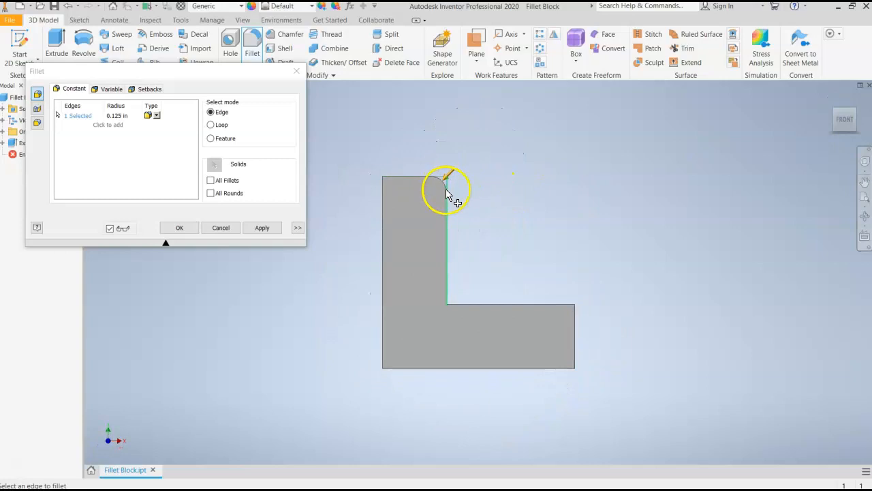
click(857, 120)
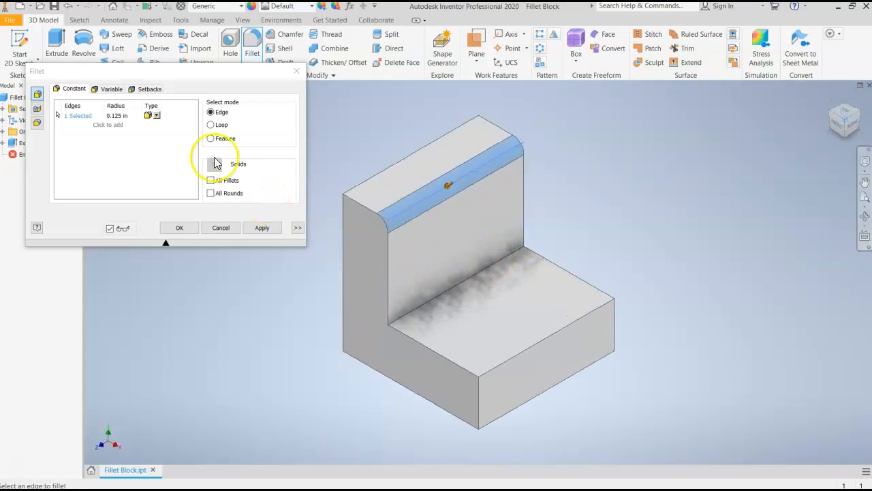
click(116, 117)
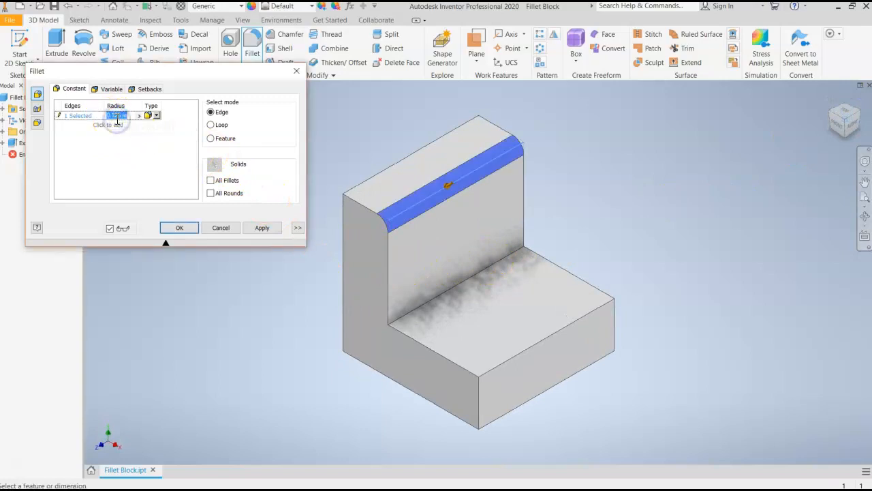
key(BackSpace)
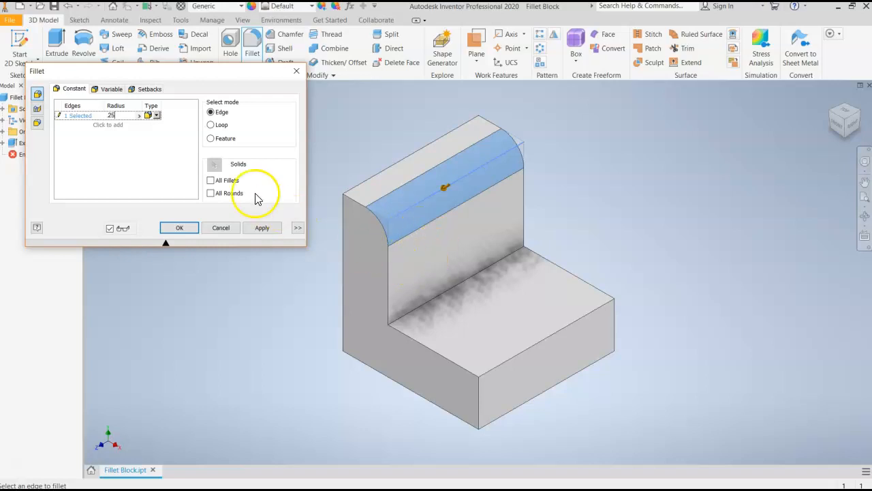
Add the inside corner edge and the base's upper outer edge to the fillet and apply it
click(440, 300)
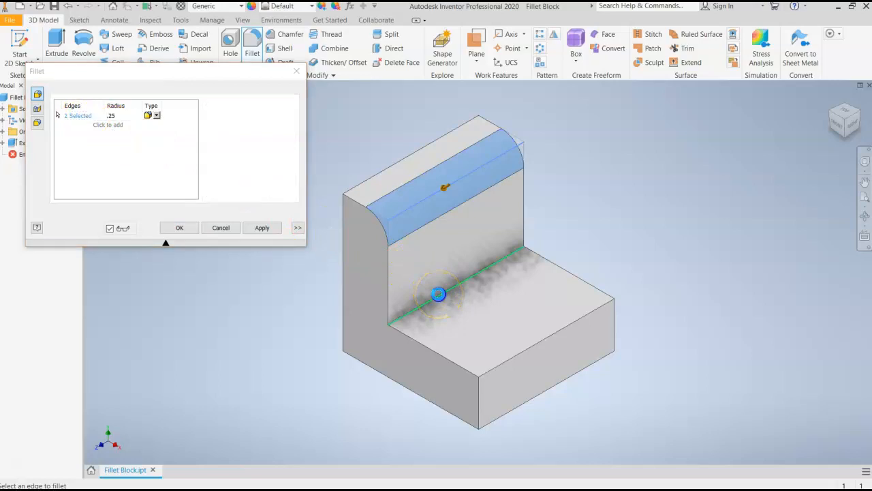
click(508, 360)
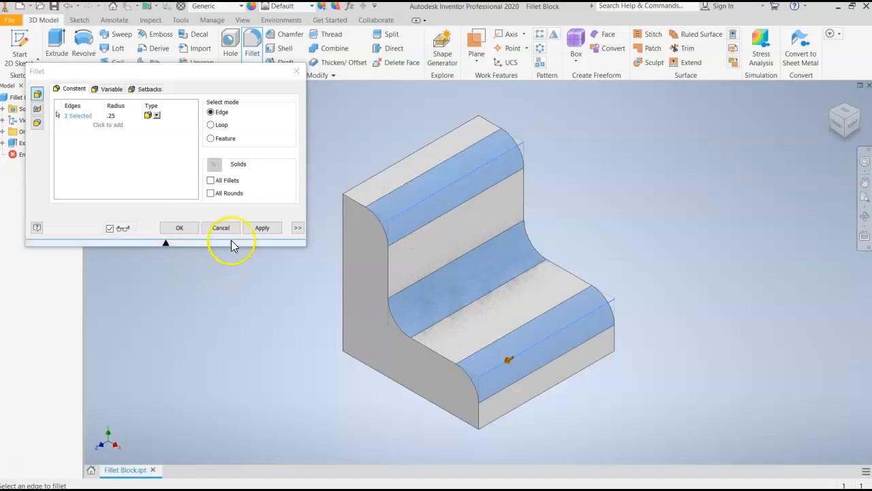
click(261, 229)
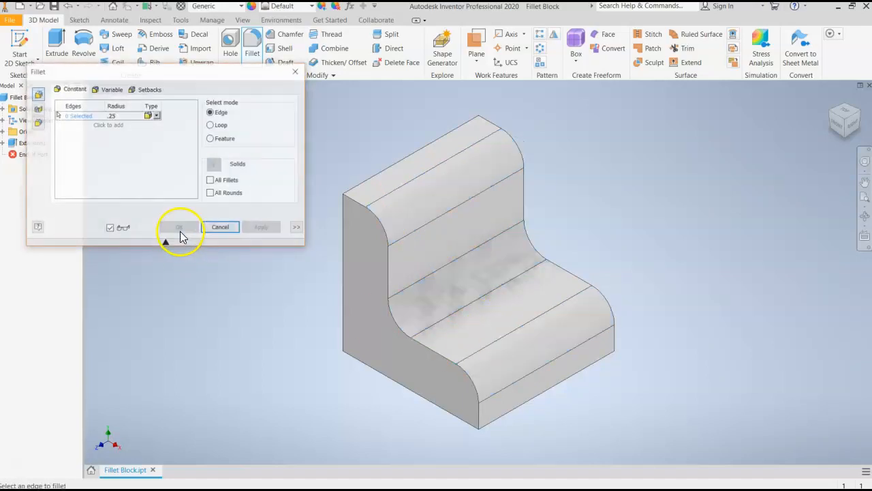
click(176, 231)
click(220, 227)
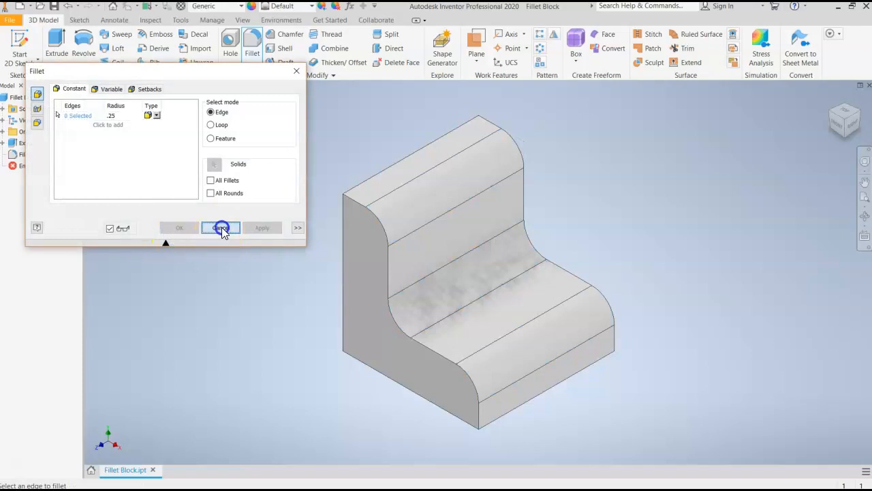
Examine the rounded corners of the L-block from the front, and return to the isometric view
click(848, 130)
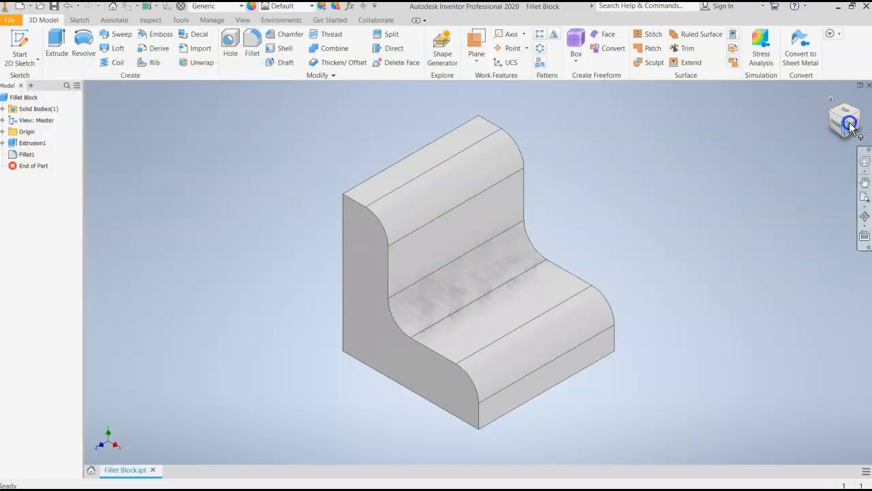
drag(792, 83, 182, 99)
click(841, 123)
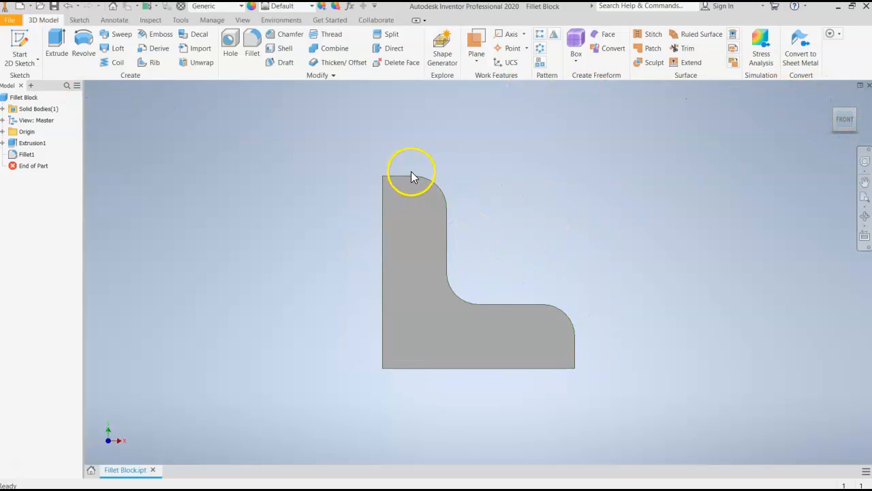
click(434, 184)
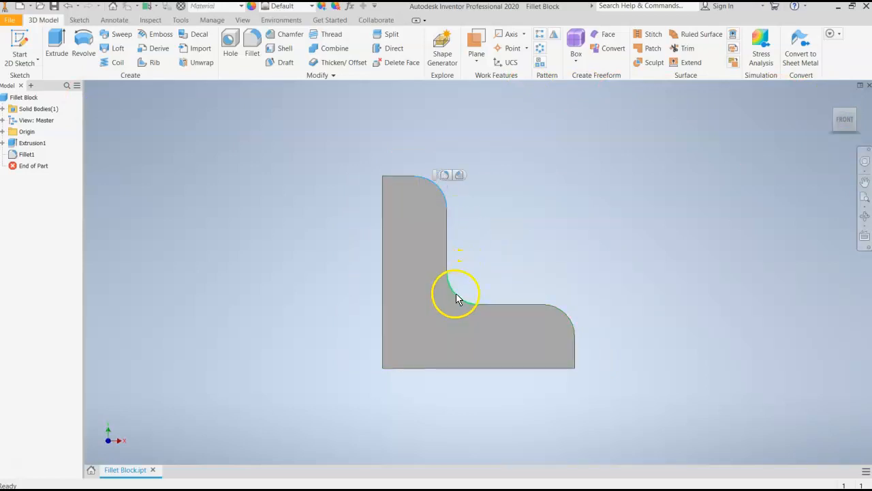
click(691, 216)
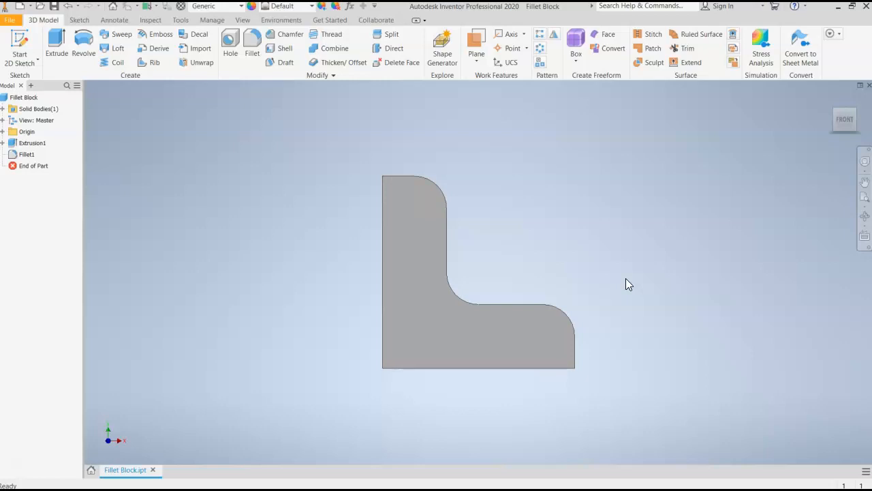
click(437, 196)
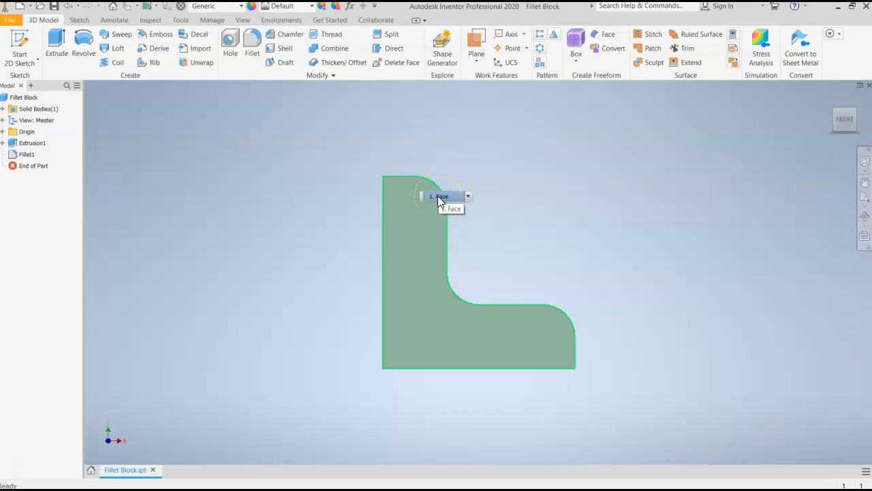
click(445, 185)
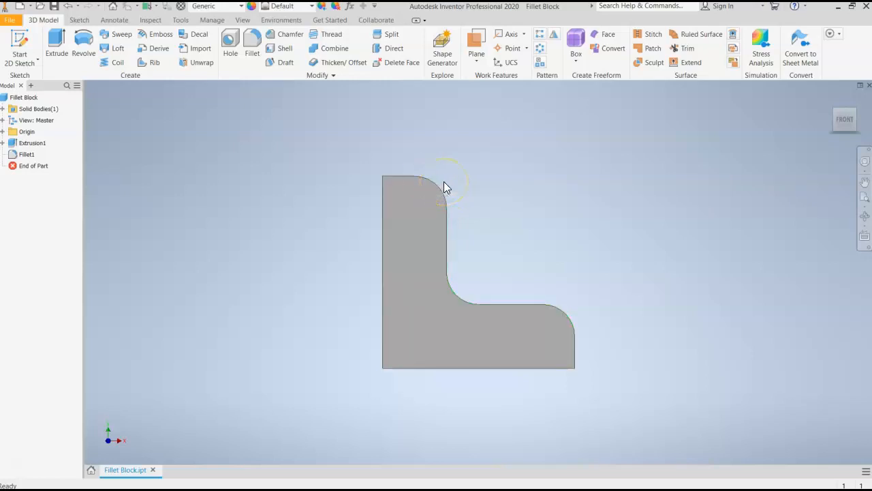
click(432, 184)
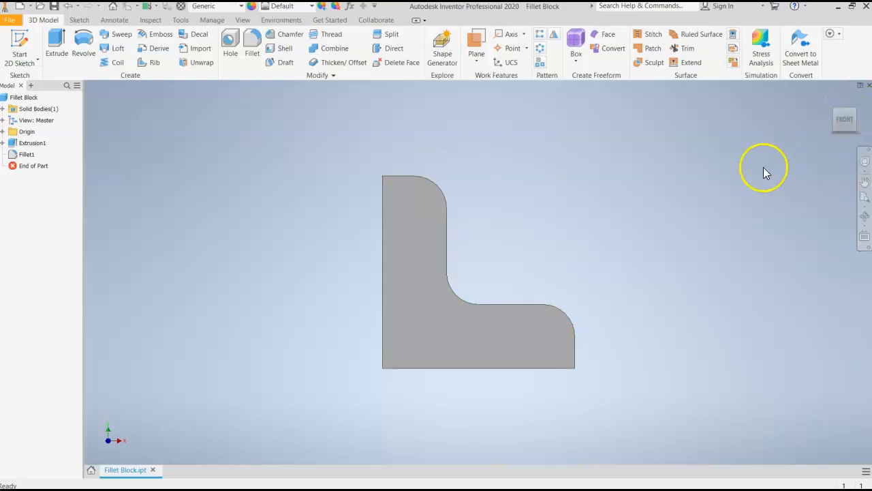
click(857, 118)
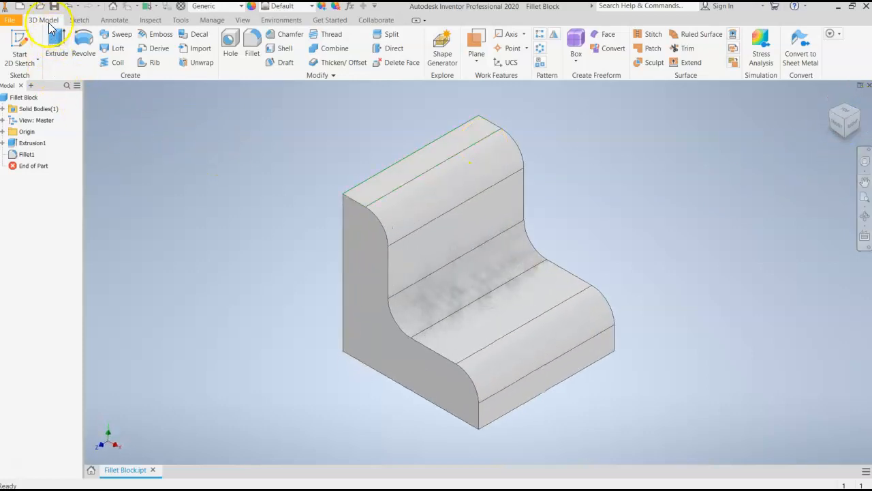
Save the filleted part to the Desktop as Fillet Block, replacing the existing file
click(13, 25)
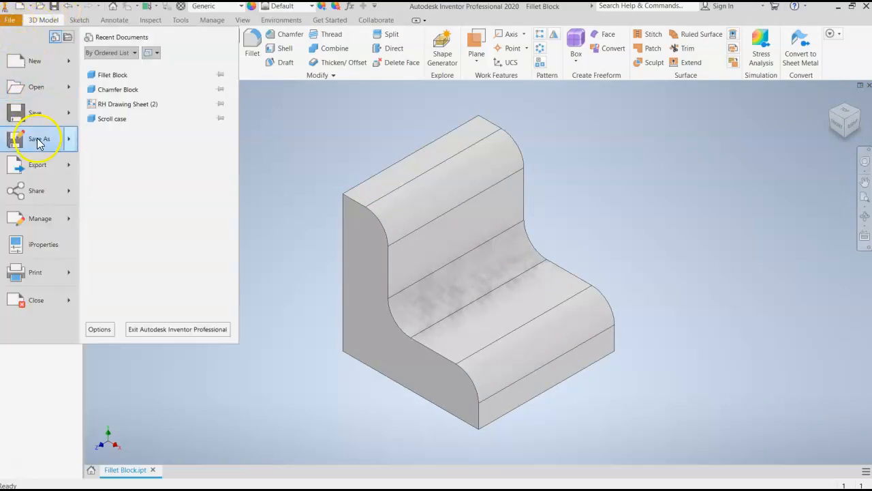
click(37, 145)
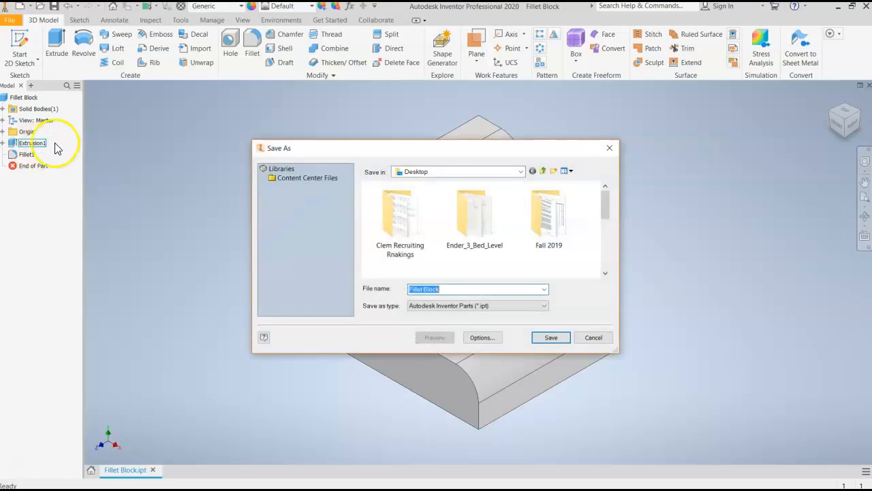
click(565, 338)
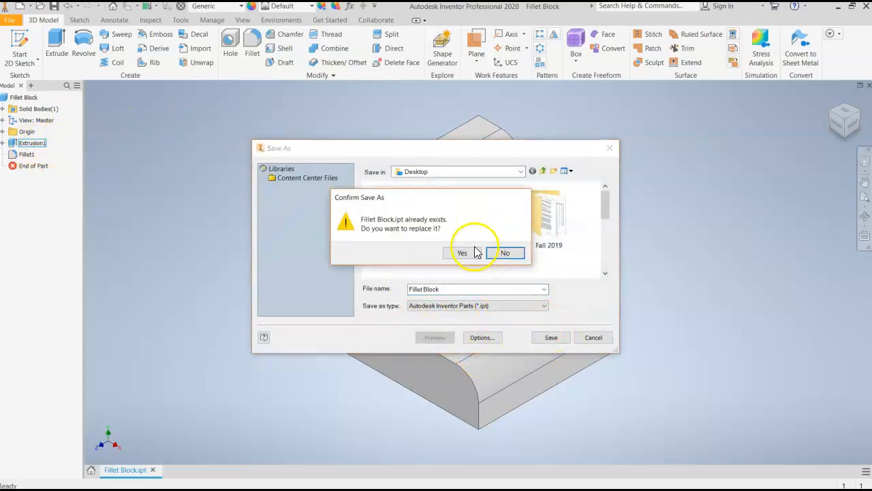
click(456, 253)
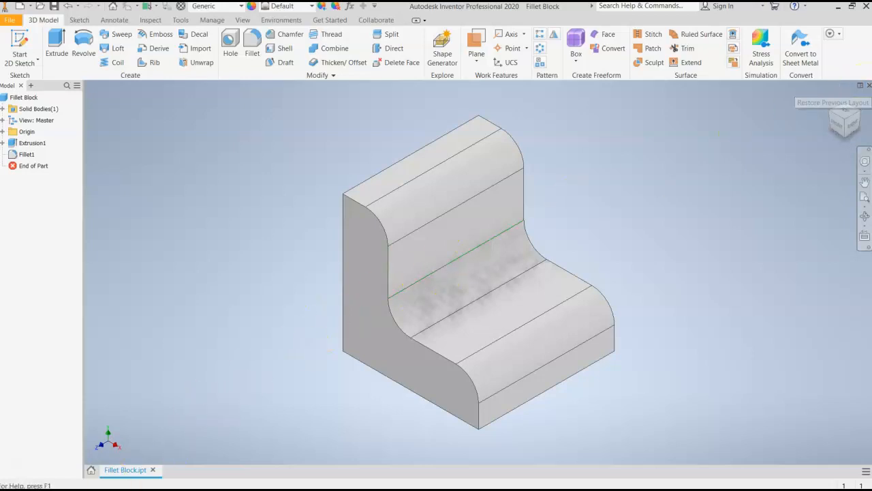
Close the Fillet Block part without saving changes again, and close the home page
click(153, 471)
click(338, 276)
click(479, 283)
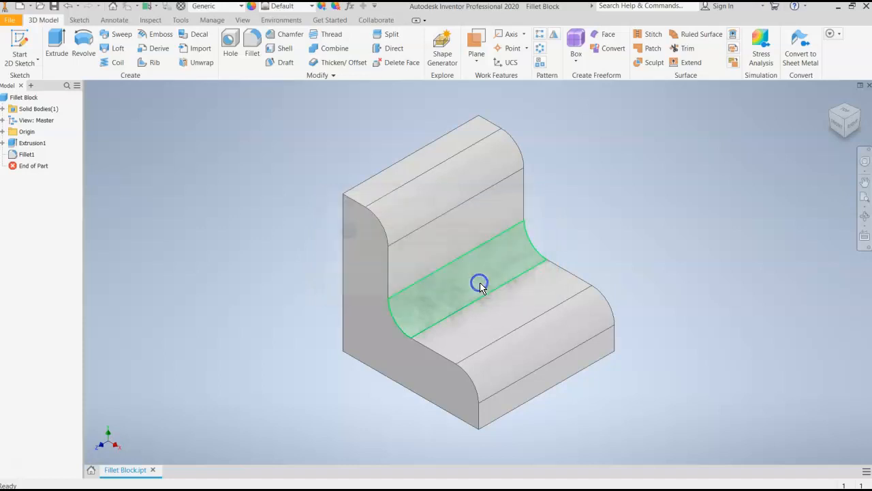
click(153, 470)
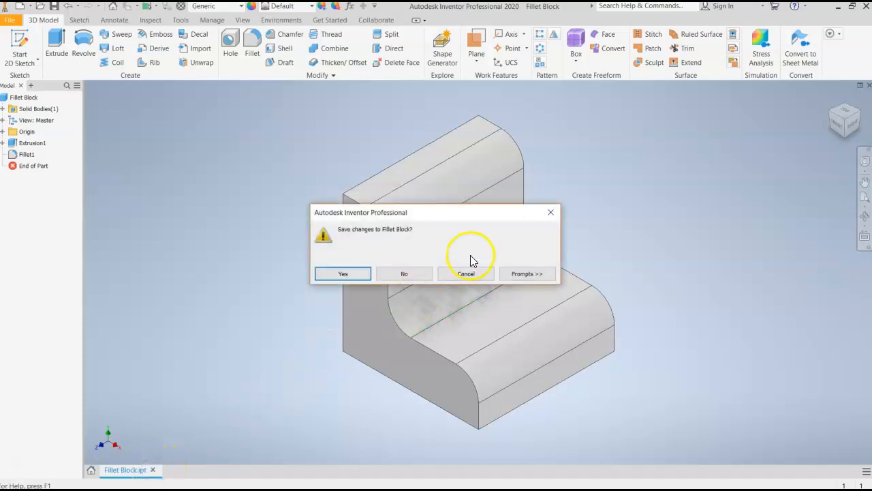
click(409, 279)
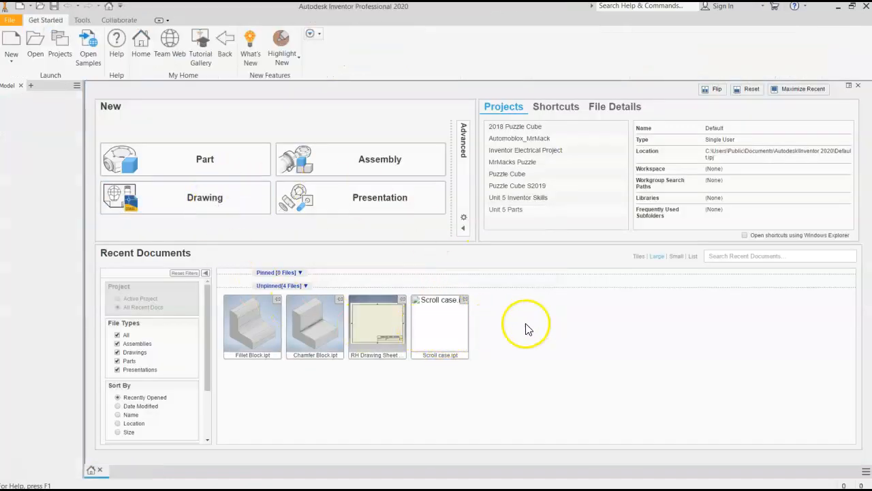
mouse_move(329, 333)
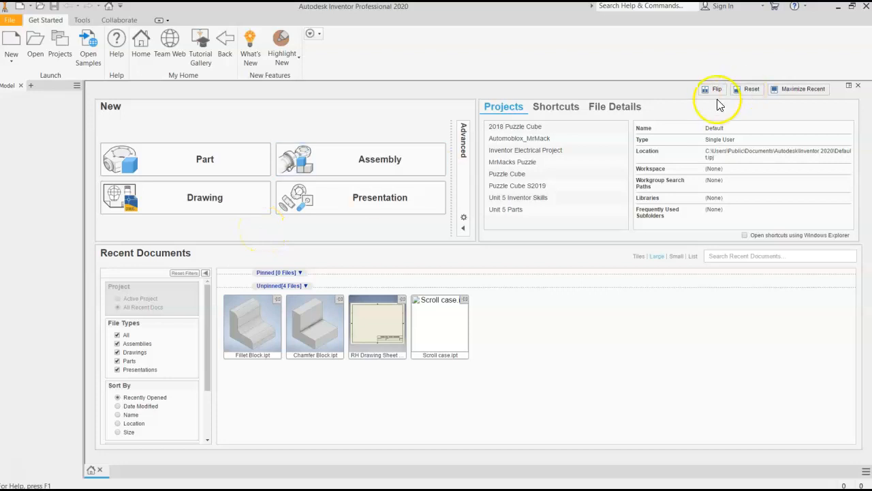
click(860, 87)
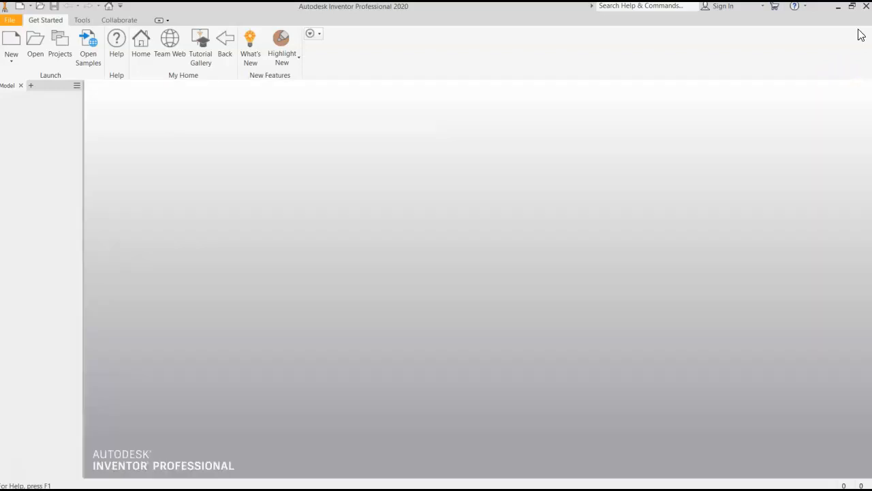